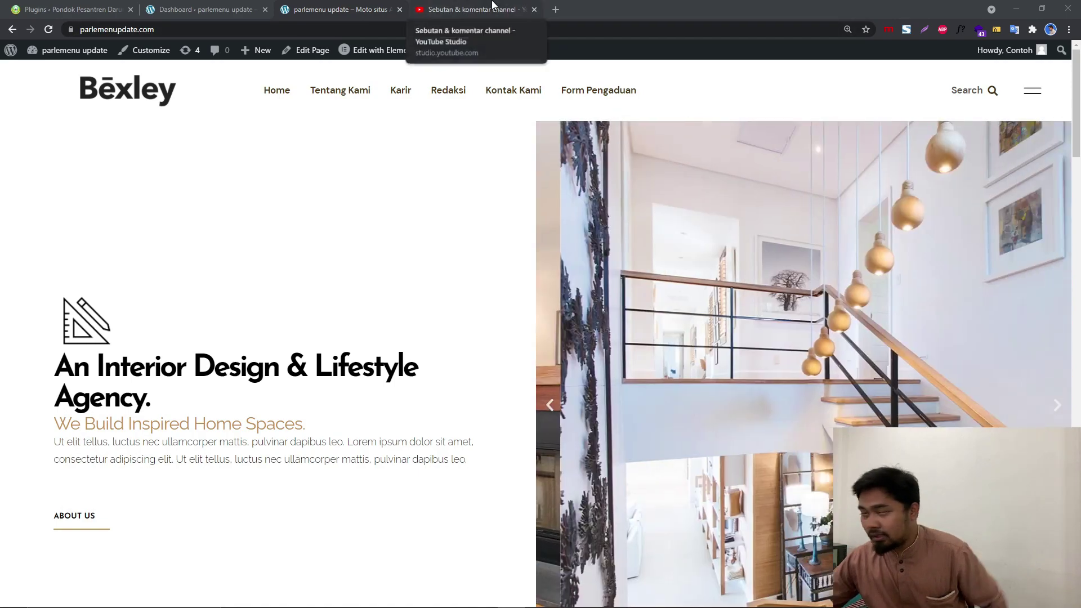
Capture the YouTube Studio comments with Lightshot and mark the question about adding posts to a menu with a red arrow
click(491, 5)
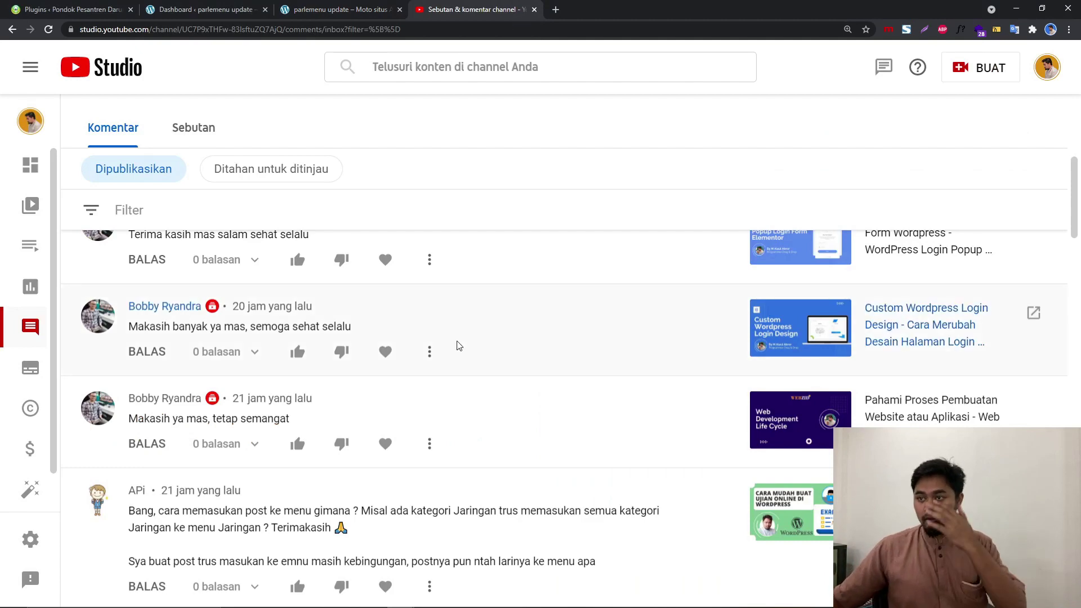
click(924, 30)
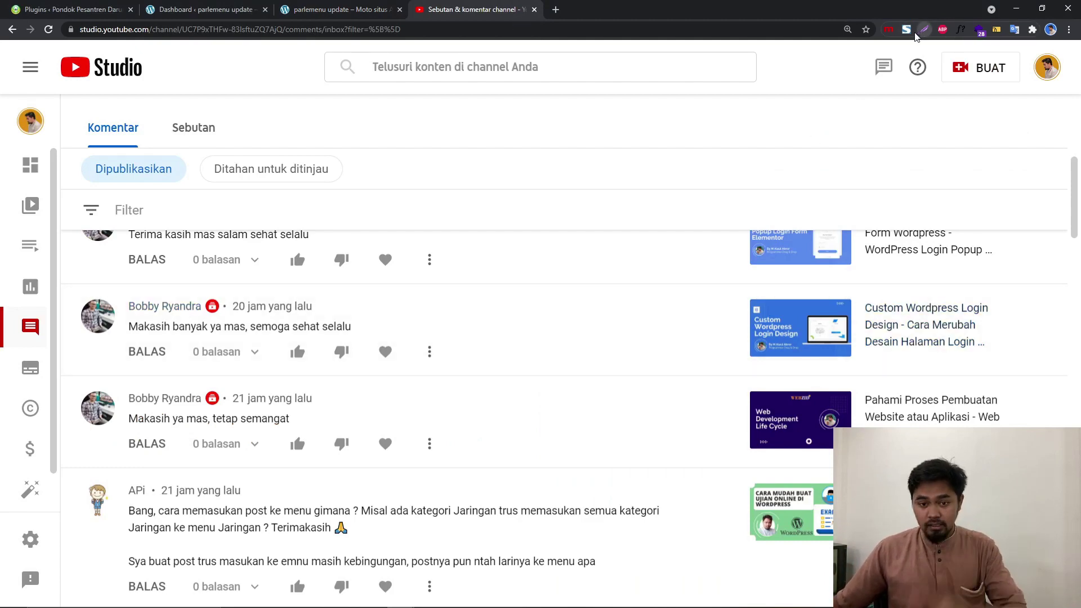
drag(40, 123, 731, 599)
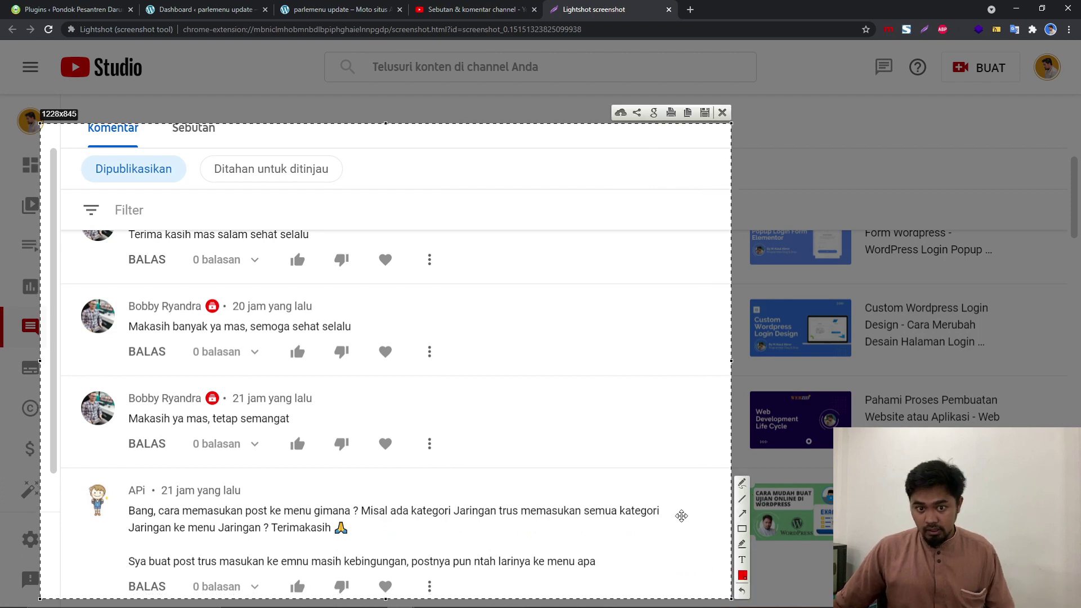
drag(625, 328, 489, 487)
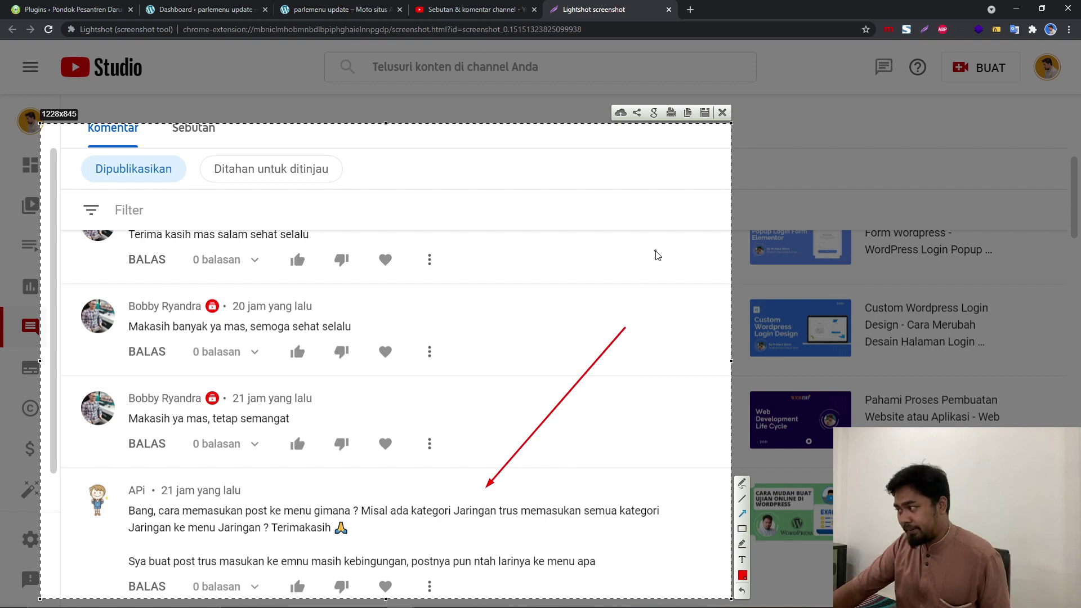
click(723, 114)
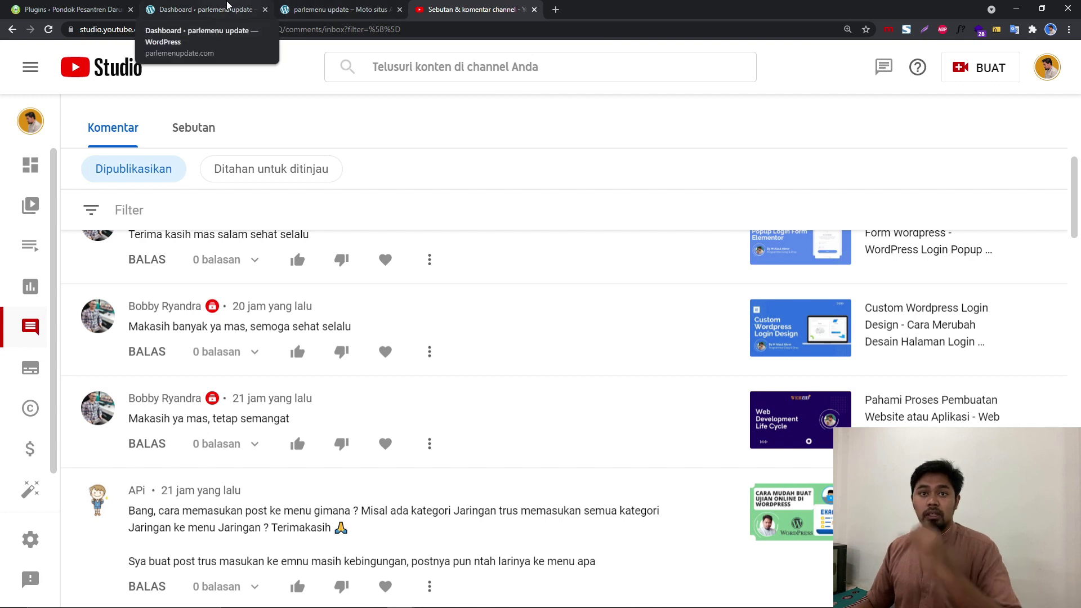
Switch to the WordPress dashboard, enlarge the page display and open the list of installed plugins
click(228, 8)
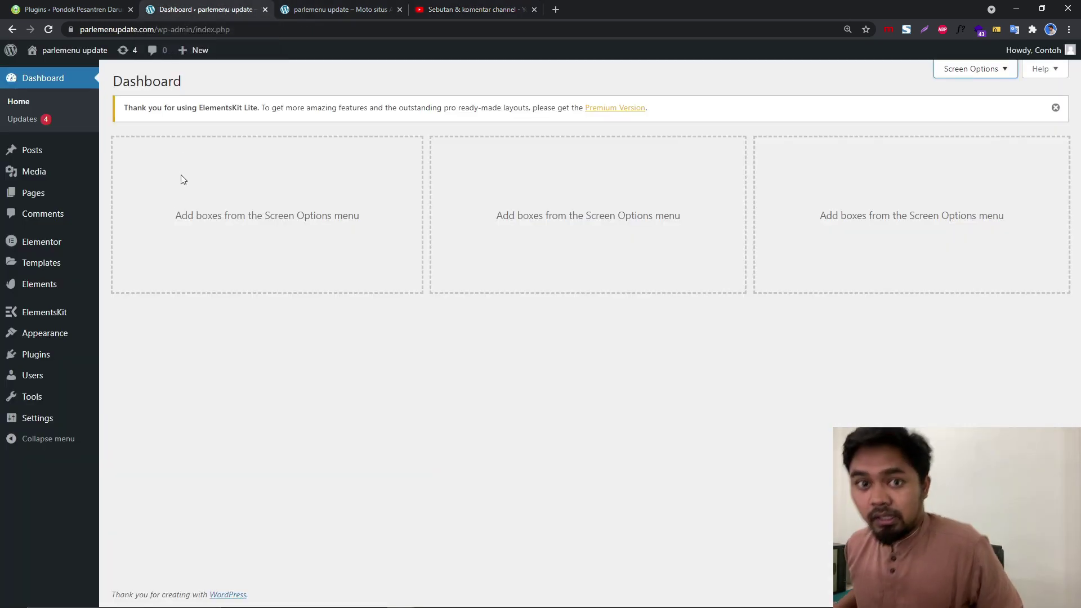
mouse_move(63, 427)
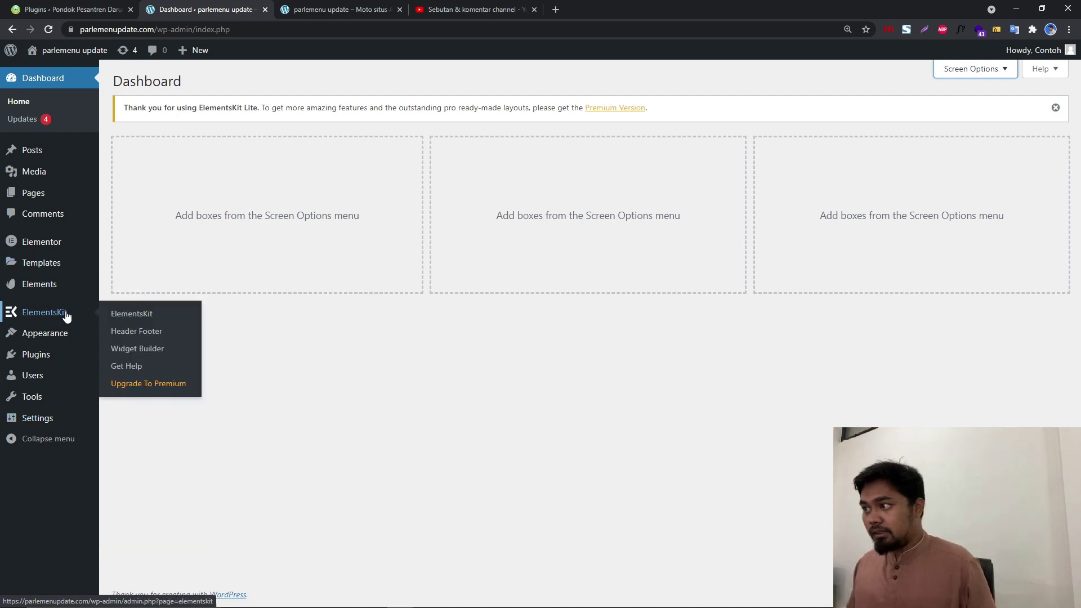
key(ctrl+plus)
key(ctrl+plus)
key(ctrl+plus)
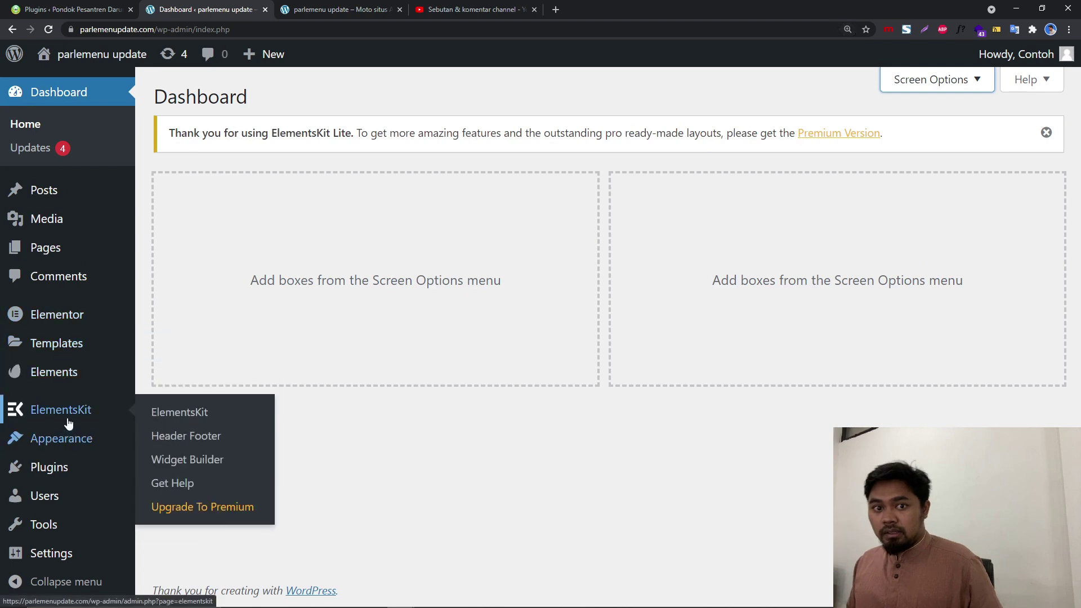
click(63, 466)
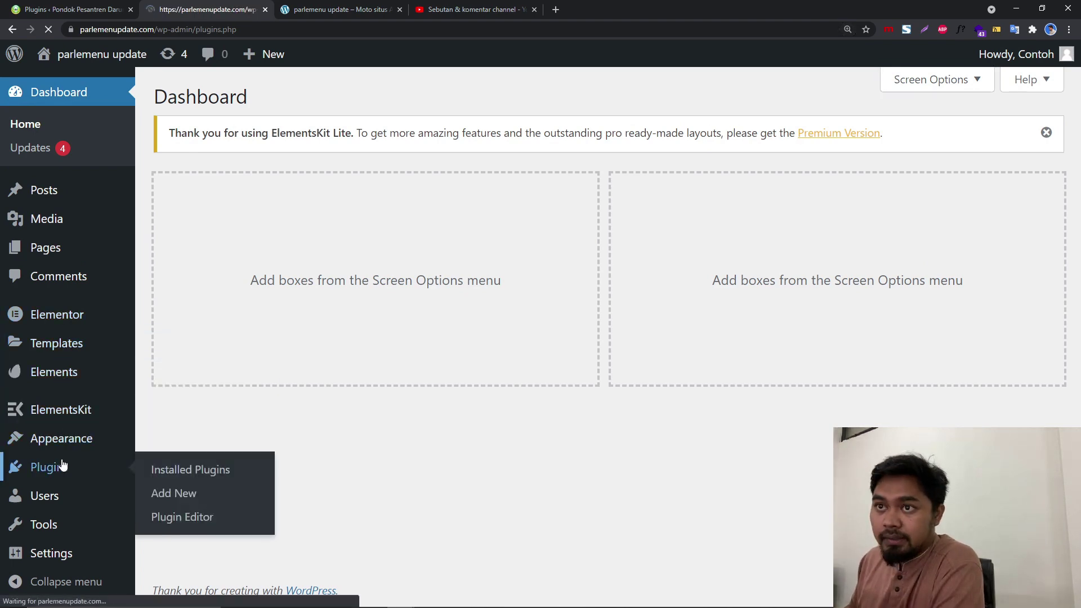
Read the ElementsKit Lite plugin details and highlight Mega Menu Builder among its key features
scroll(268, 420, down, 3)
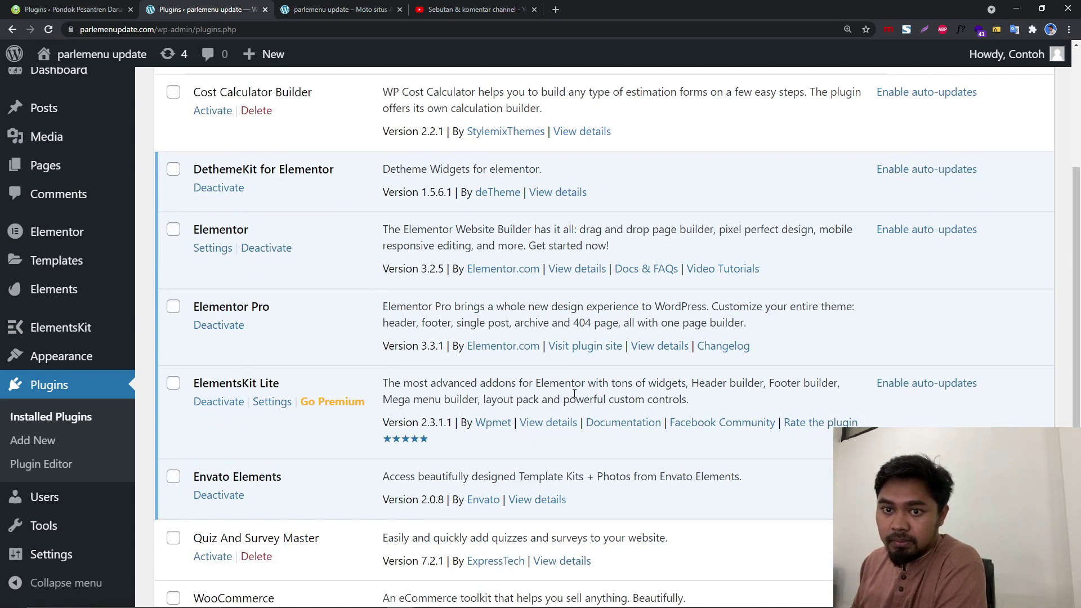
click(544, 424)
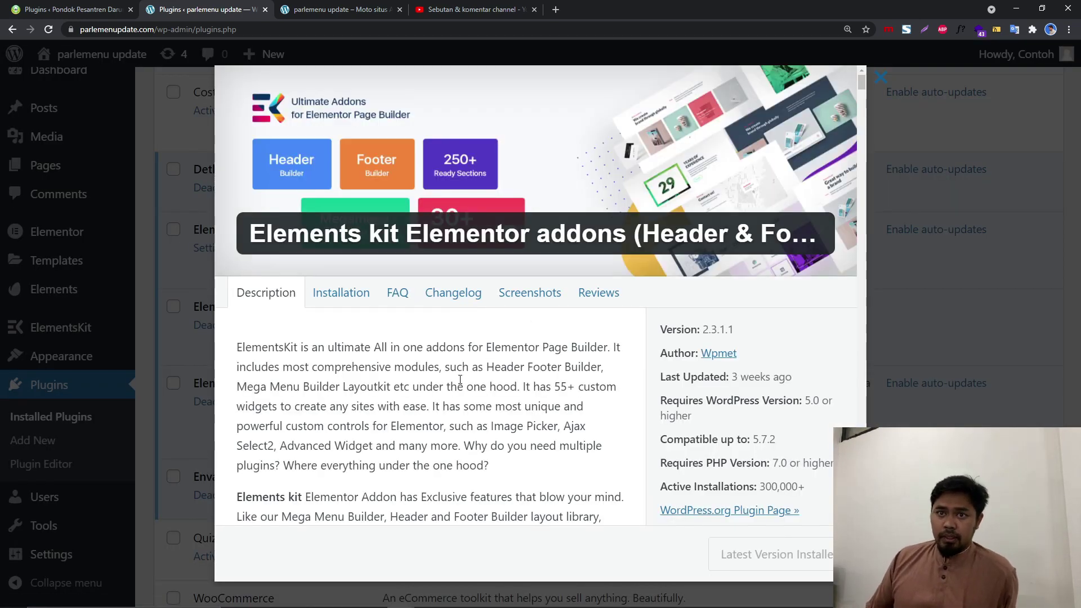
scroll(460, 380, down, 10)
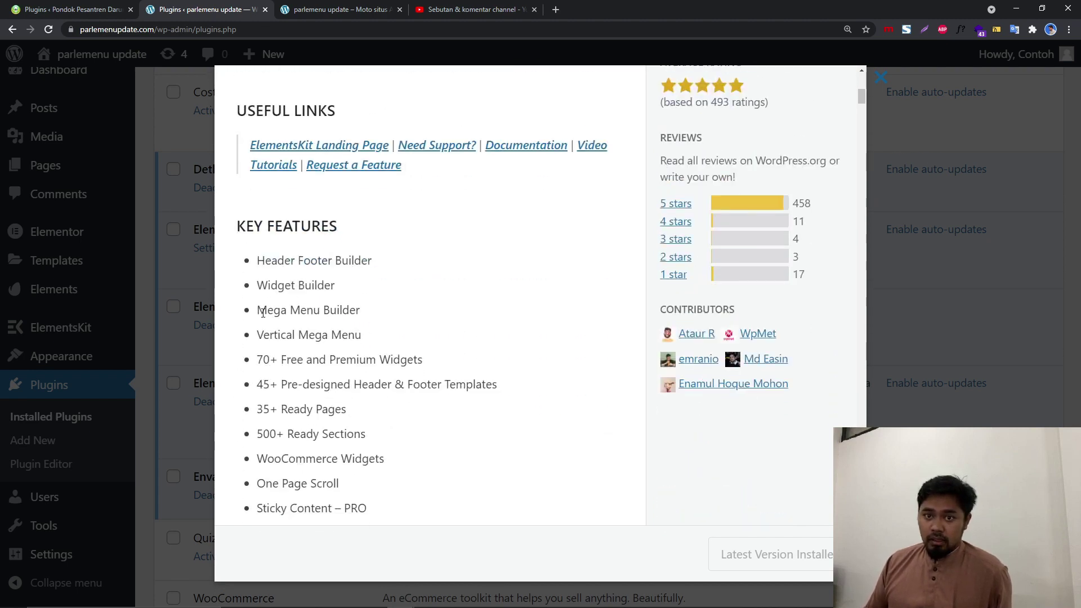
drag(262, 313, 382, 314)
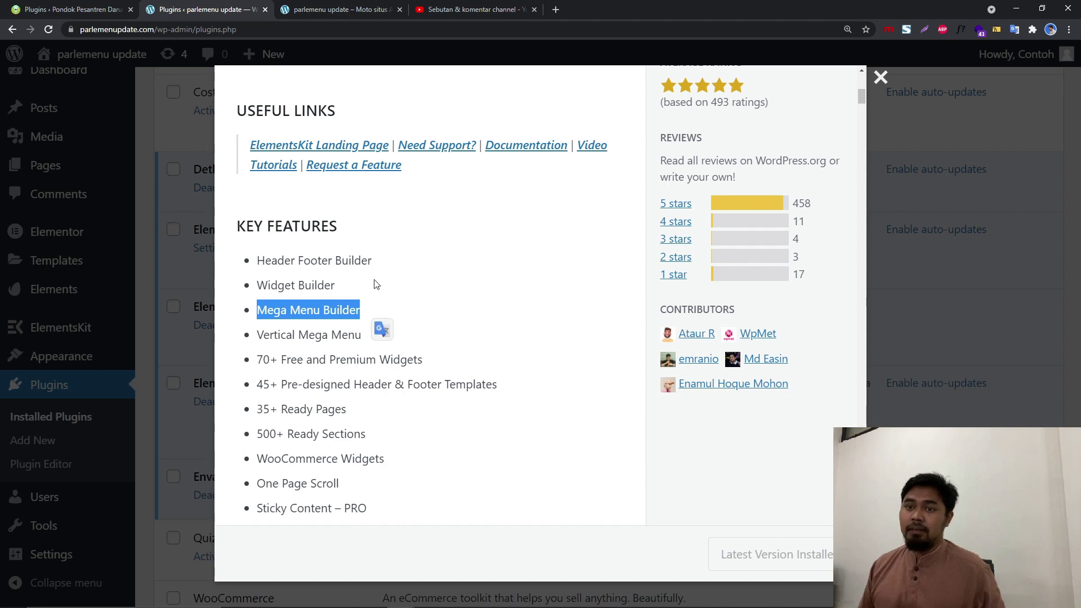
click(880, 81)
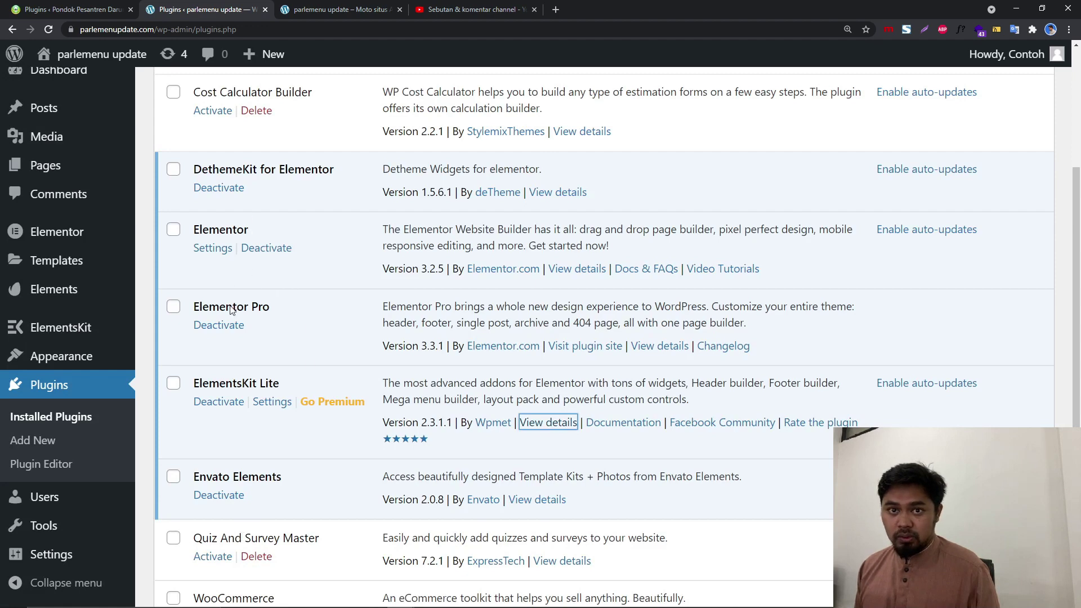
Locate ElementsKit Lite in the installed plugins and review its author, ratings and key features again
scroll(262, 518, up, 1)
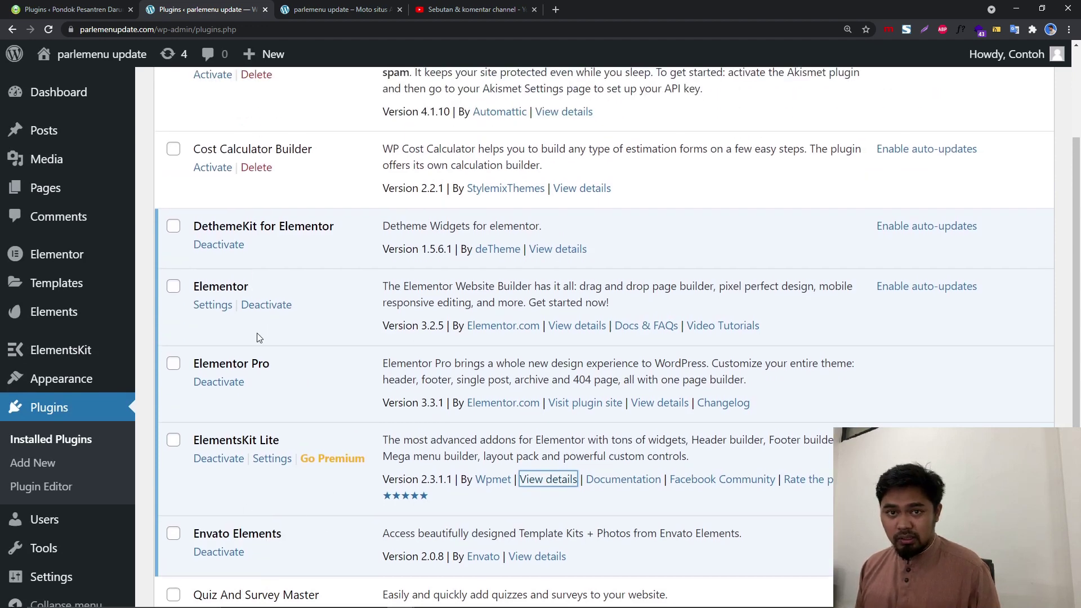
scroll(258, 338, up, 3)
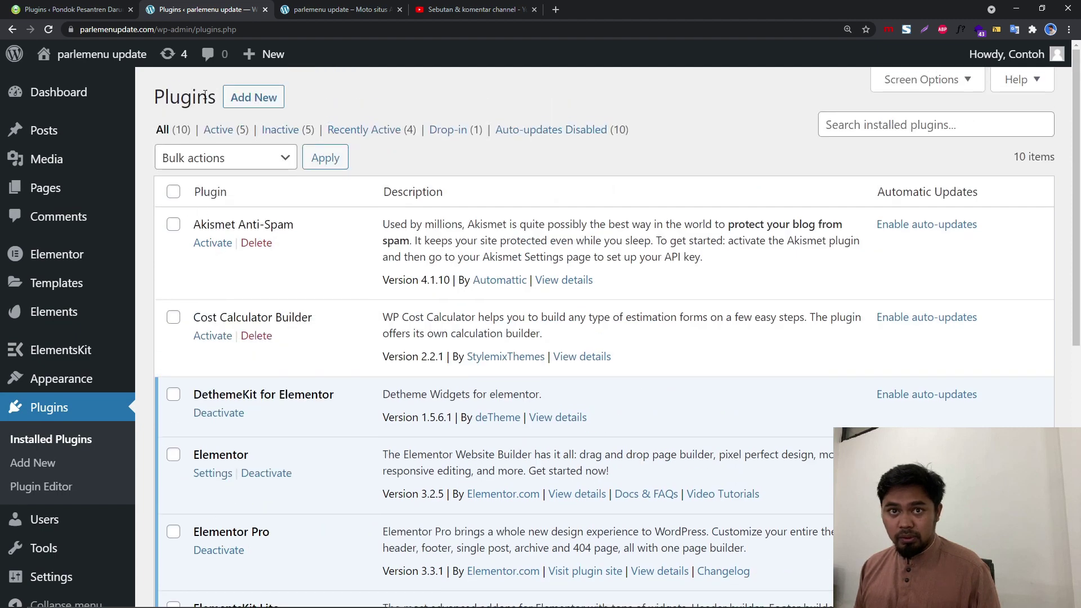
scroll(305, 383, down, 4)
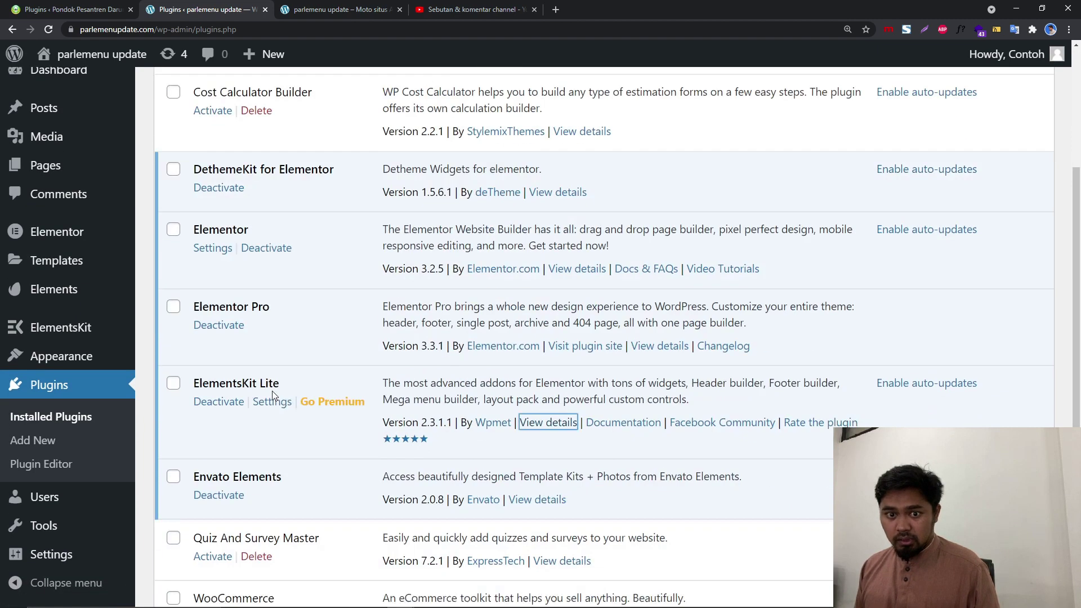
drag(285, 387, 196, 378)
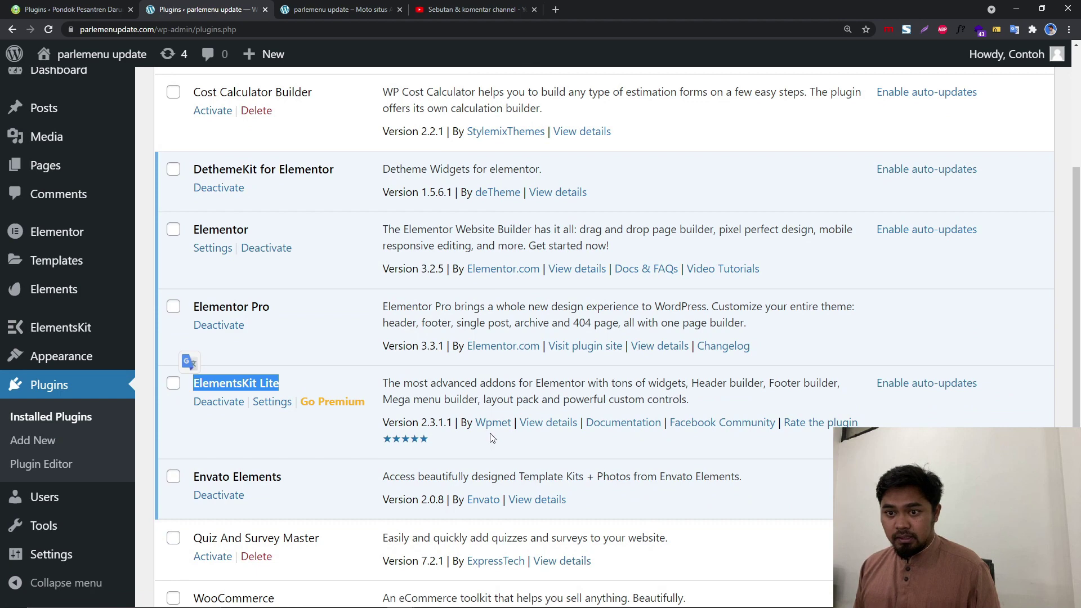
click(548, 423)
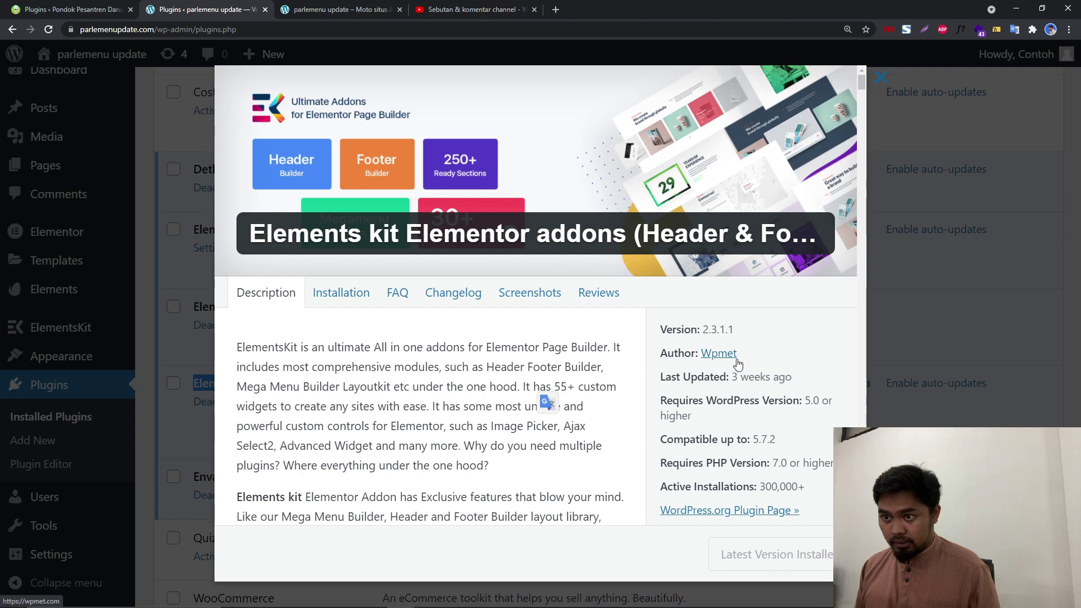
scroll(732, 394, down, 5)
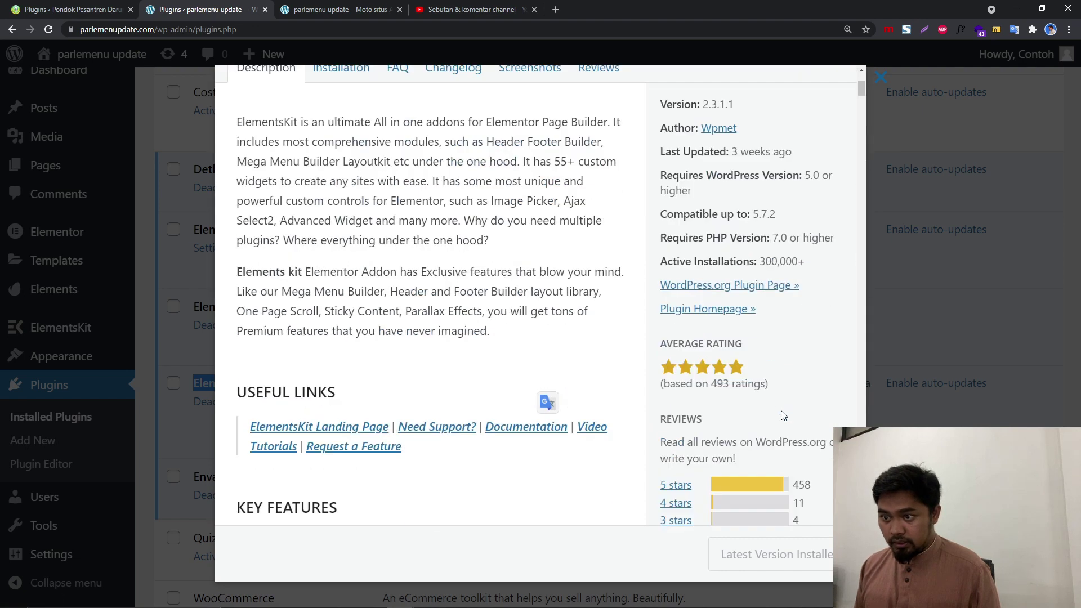
scroll(729, 419, down, 2)
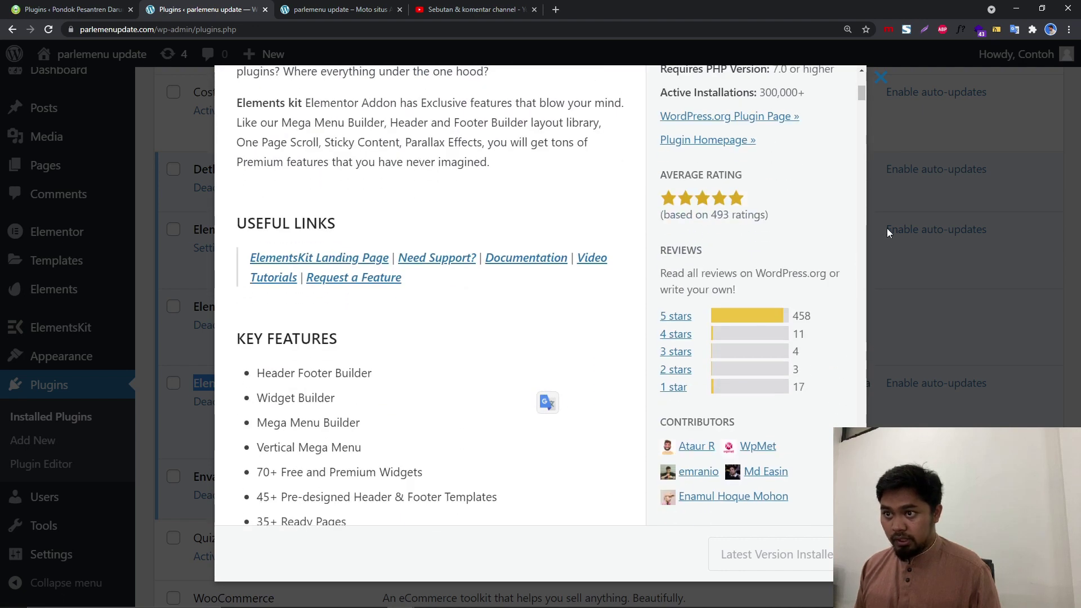
click(882, 78)
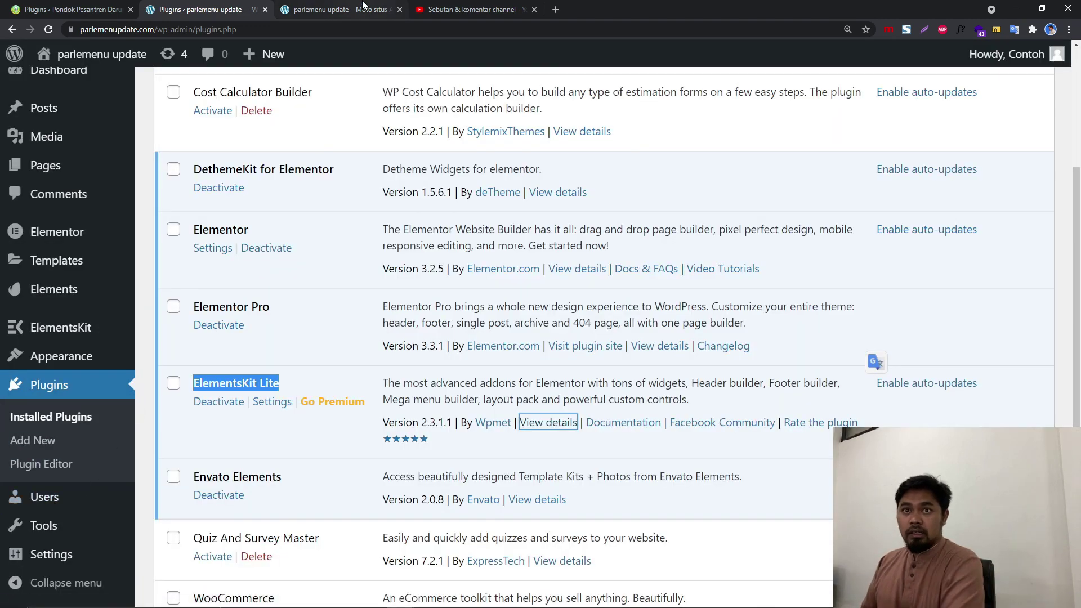
Examine the site's homepage and its header navigation menu at 125% zoom
click(341, 10)
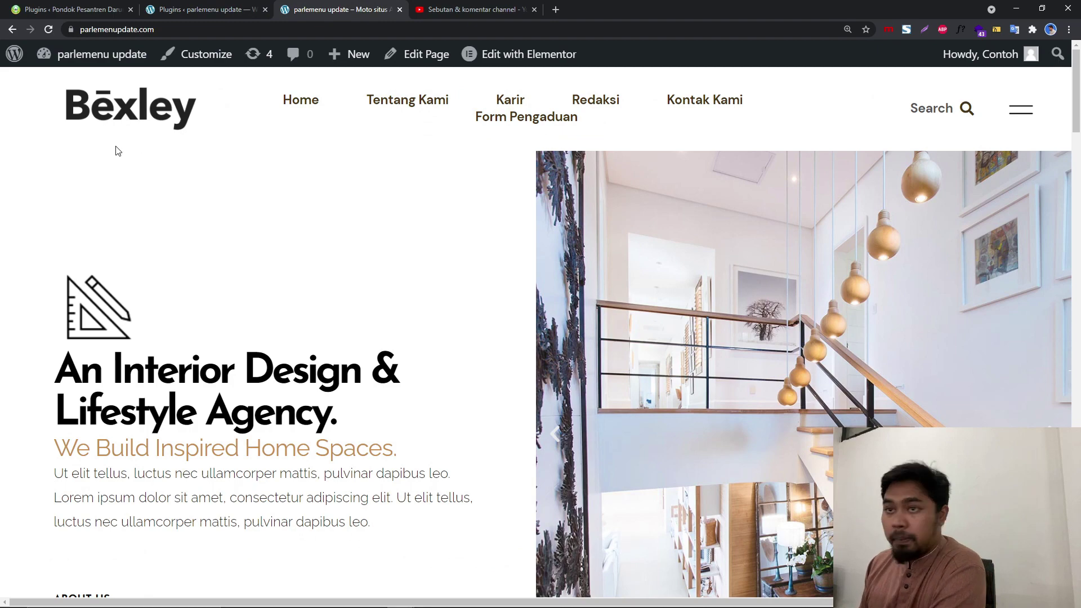
key(ctrl+minus)
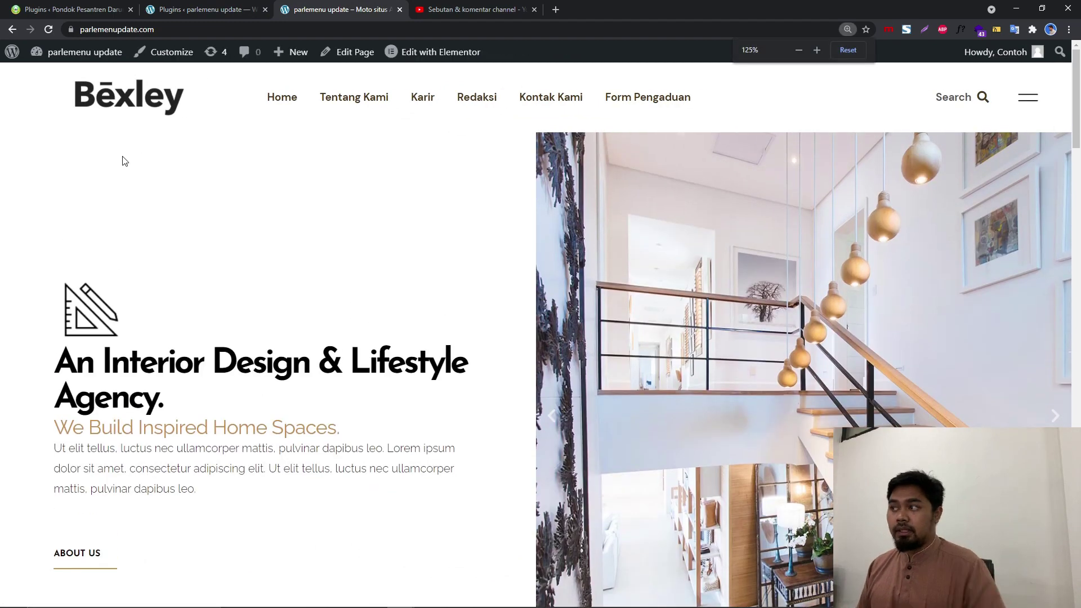
scroll(145, 224, down, 3)
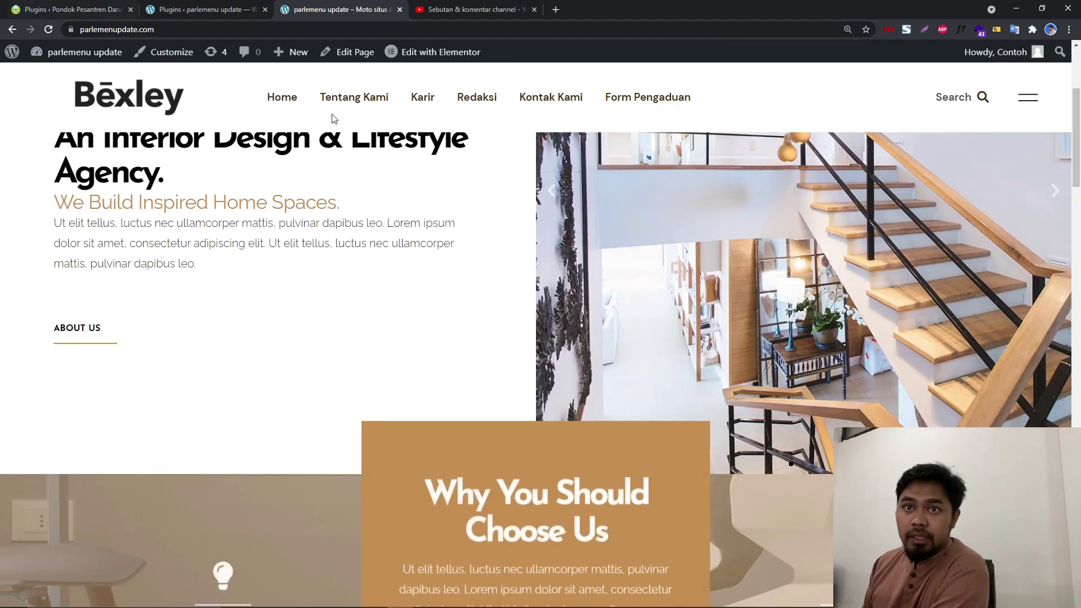
scroll(574, 256, down, 10)
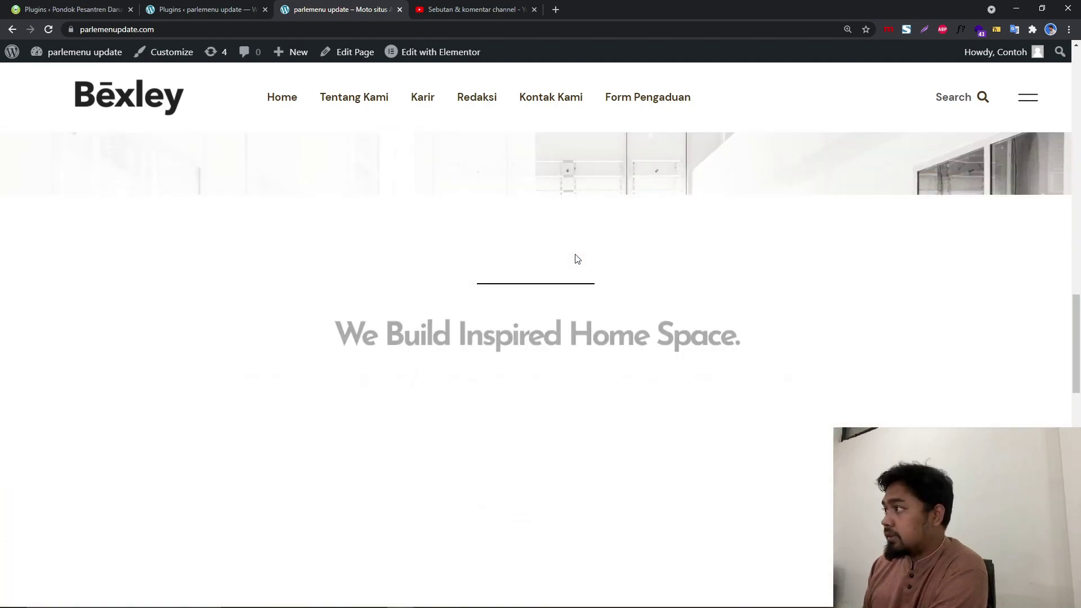
scroll(574, 262, down, 5)
scroll(567, 265, up, 10)
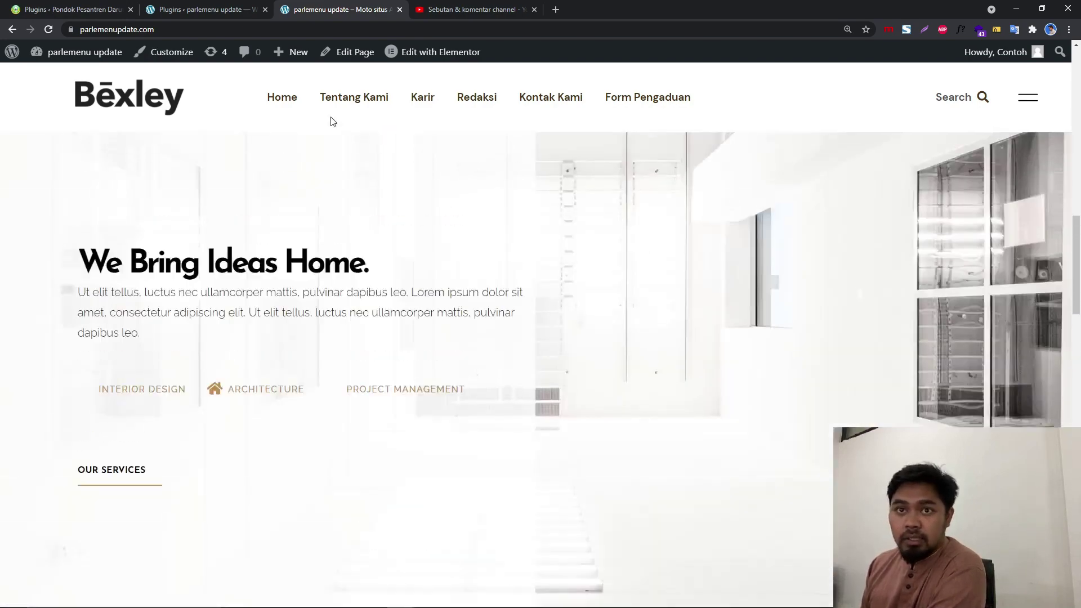
scroll(315, 119, up, 3)
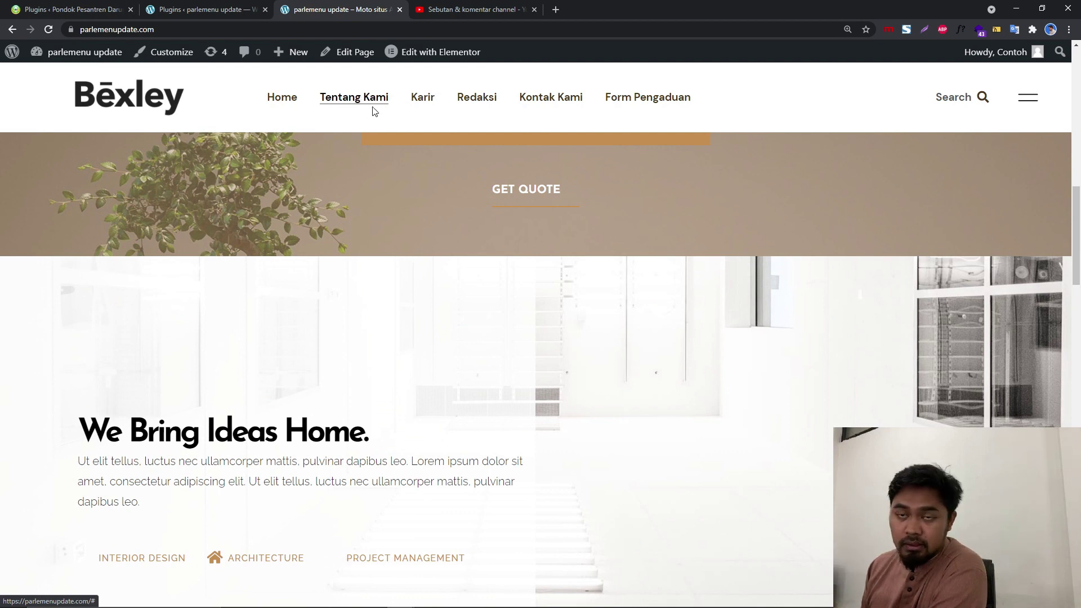
scroll(373, 107, up, 1)
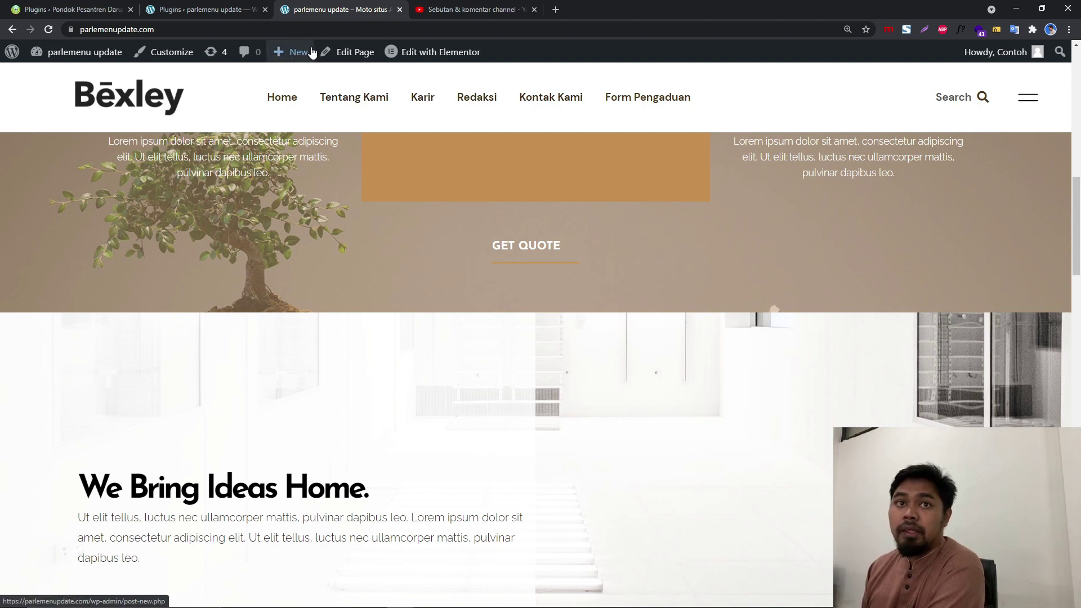
mouse_move(291, 51)
Return to the WordPress admin, open the Menus settings and switch Megamenu content off and back on for the Footer menu
click(203, 9)
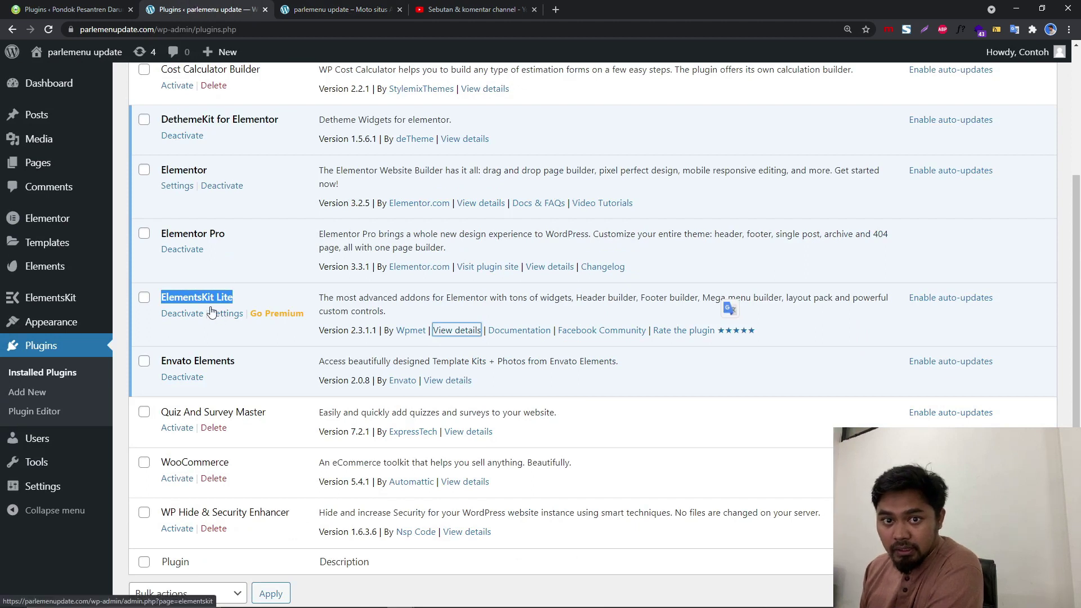
mouse_move(59, 330)
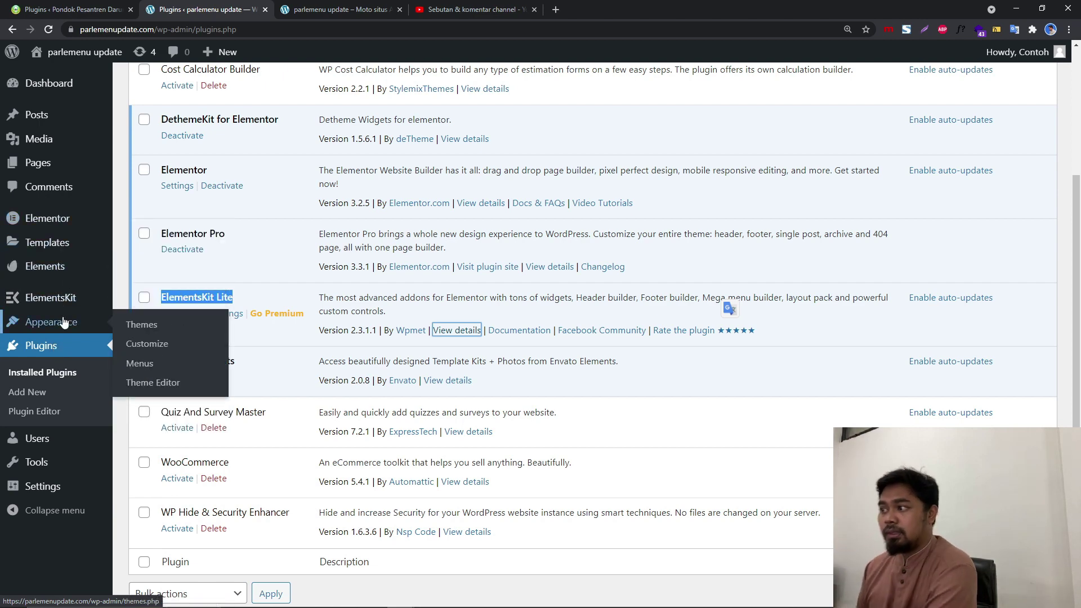
click(125, 363)
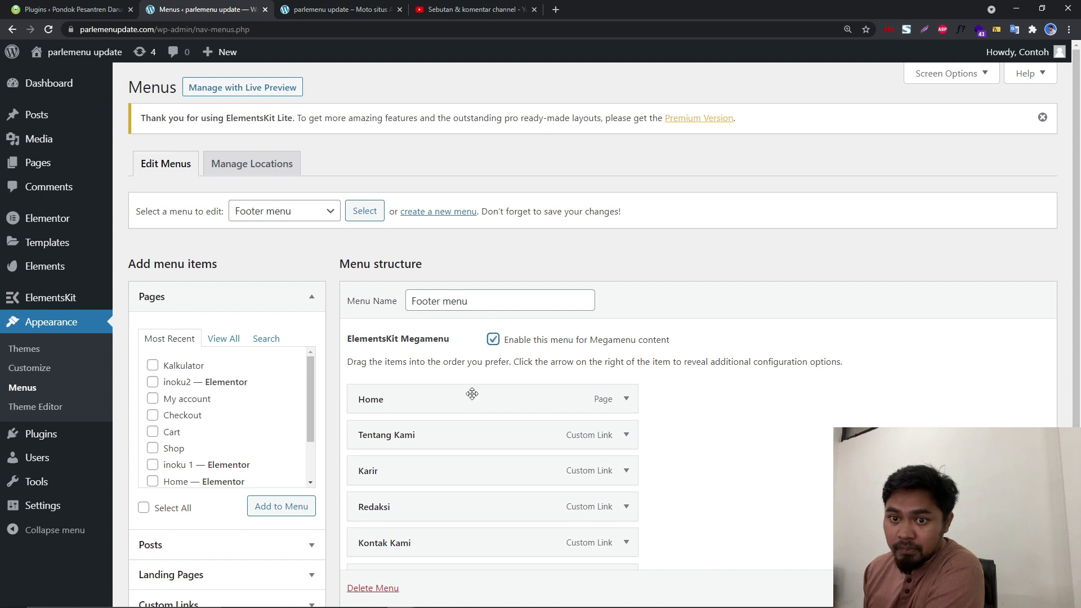
mouse_move(418, 437)
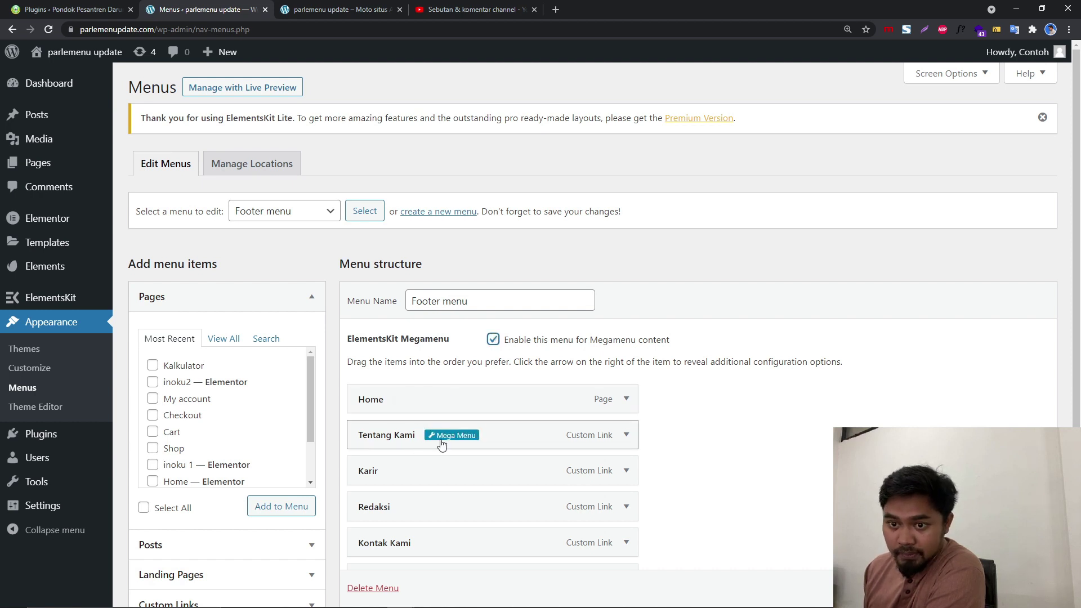
click(494, 339)
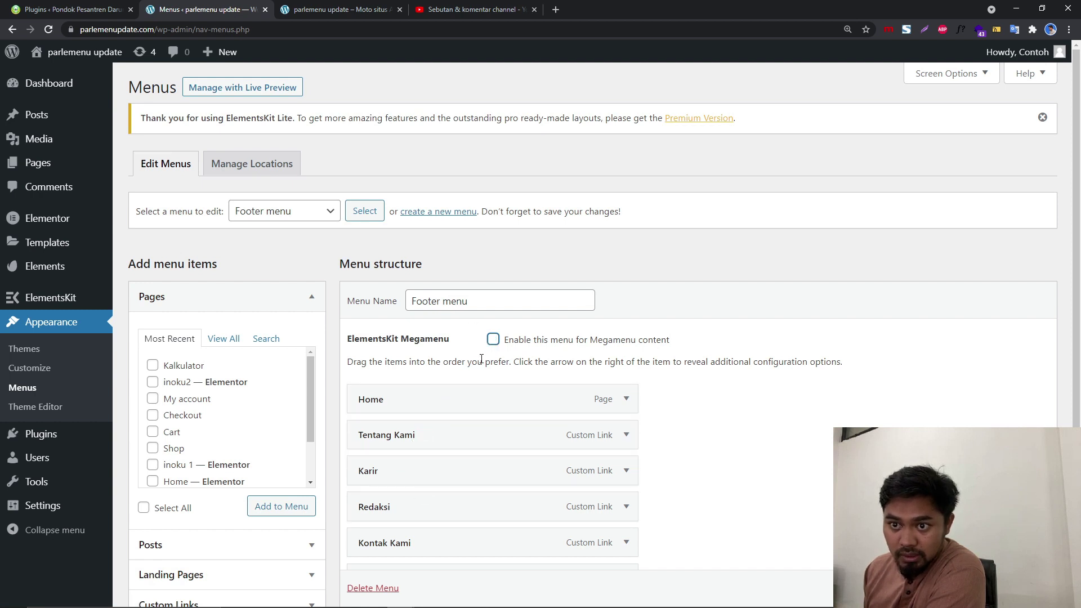
click(493, 339)
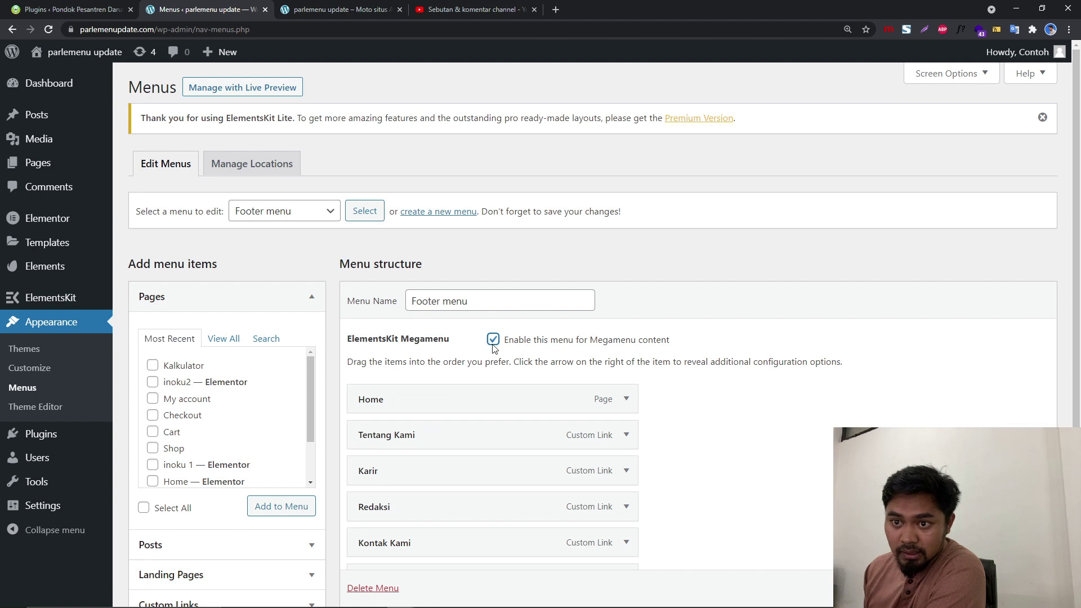
Enable and save the mega menu for the Karir item, and open its megamenu content for editing
scroll(488, 360, down, 2)
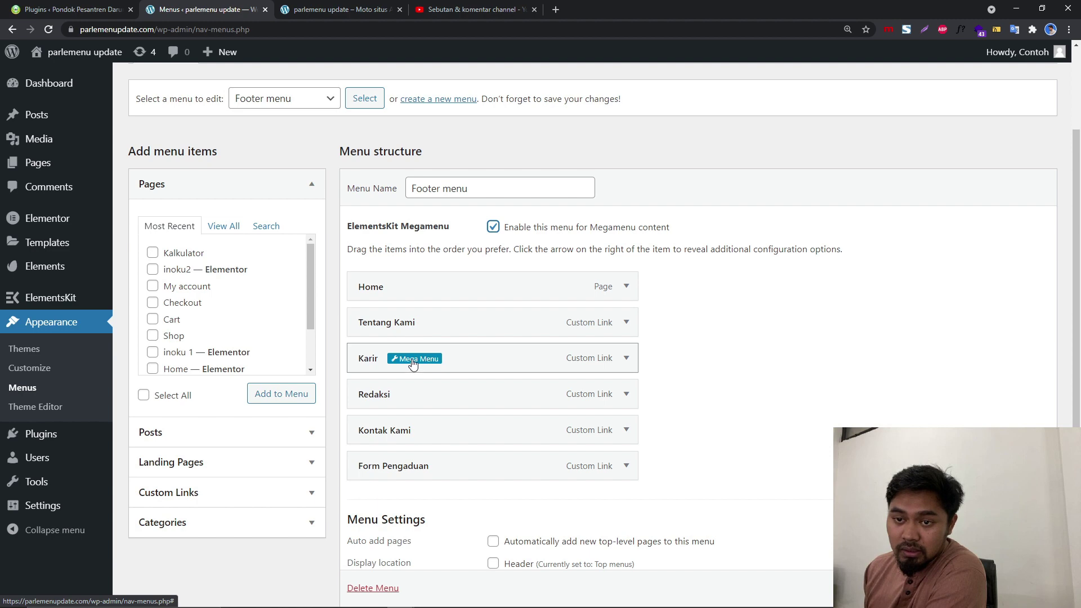
click(413, 360)
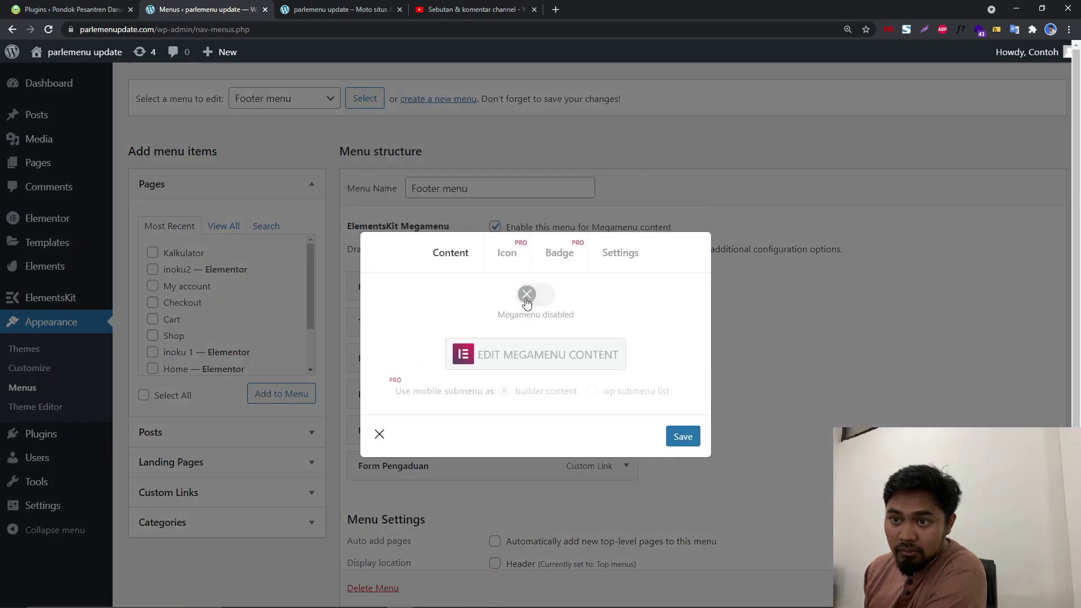
click(527, 298)
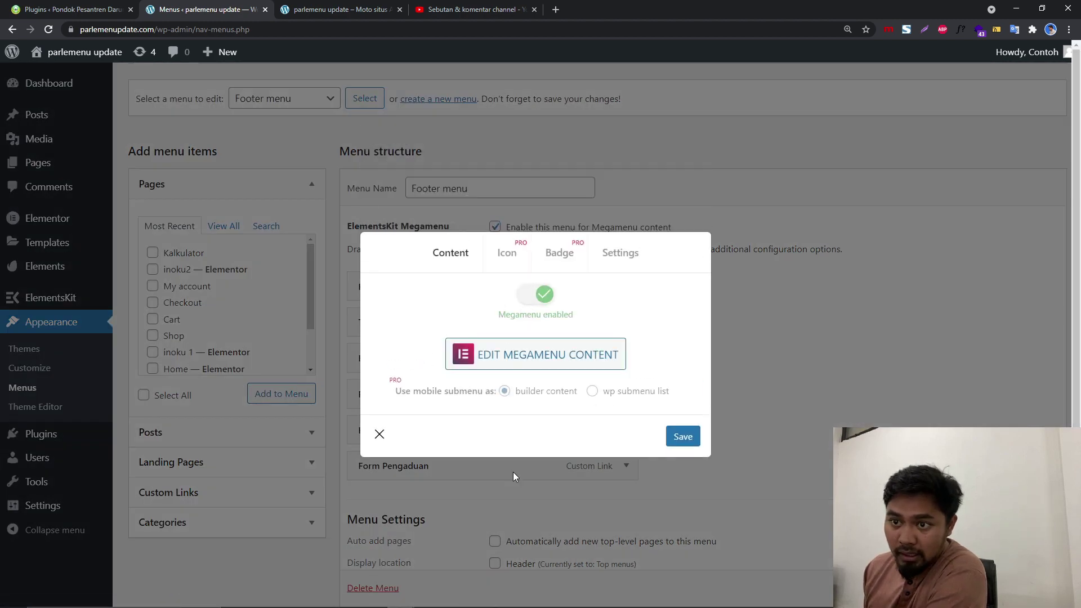
click(673, 446)
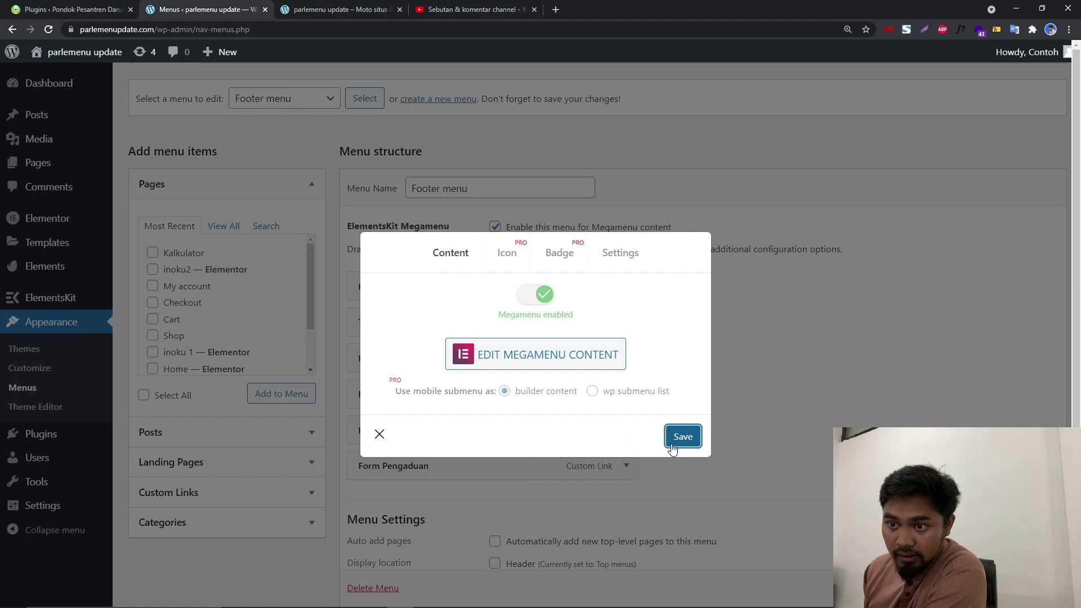
click(536, 355)
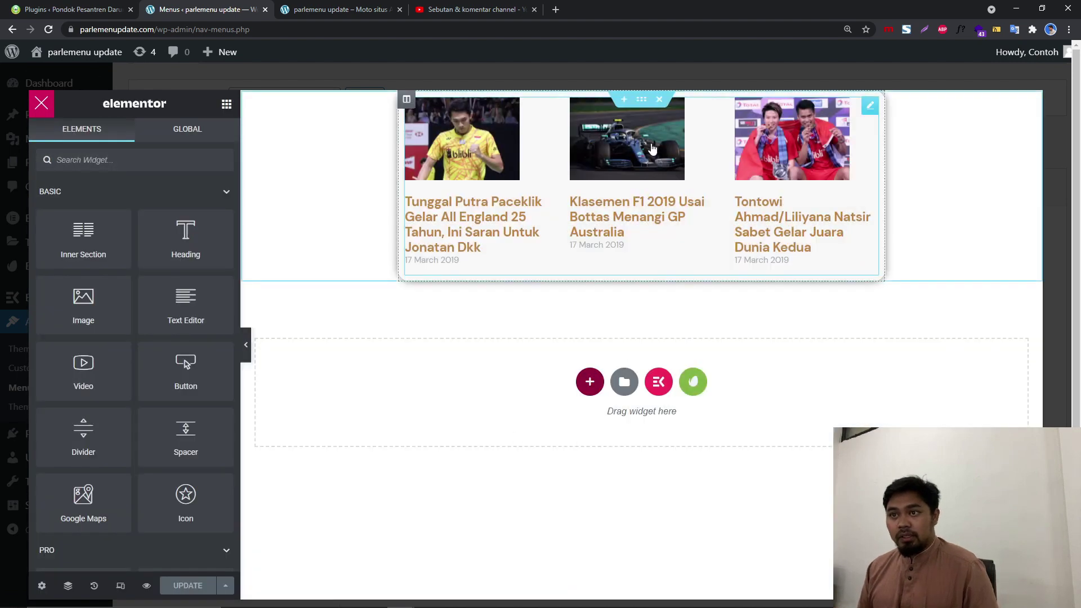
Delete the existing posts section from the megamenu content and add a new single-column section
click(659, 102)
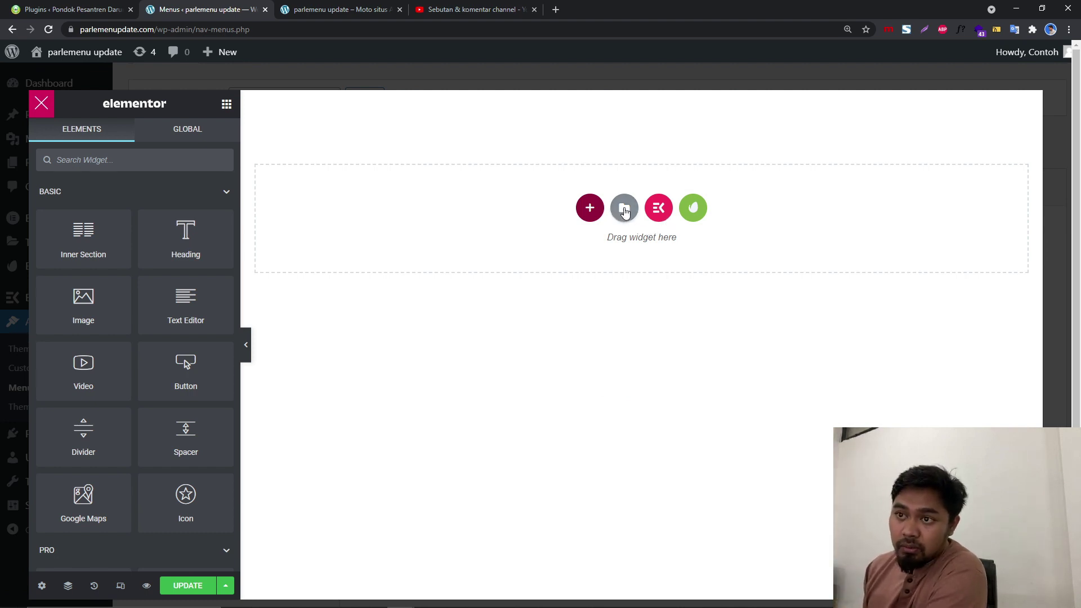
drag(719, 203, 881, 184)
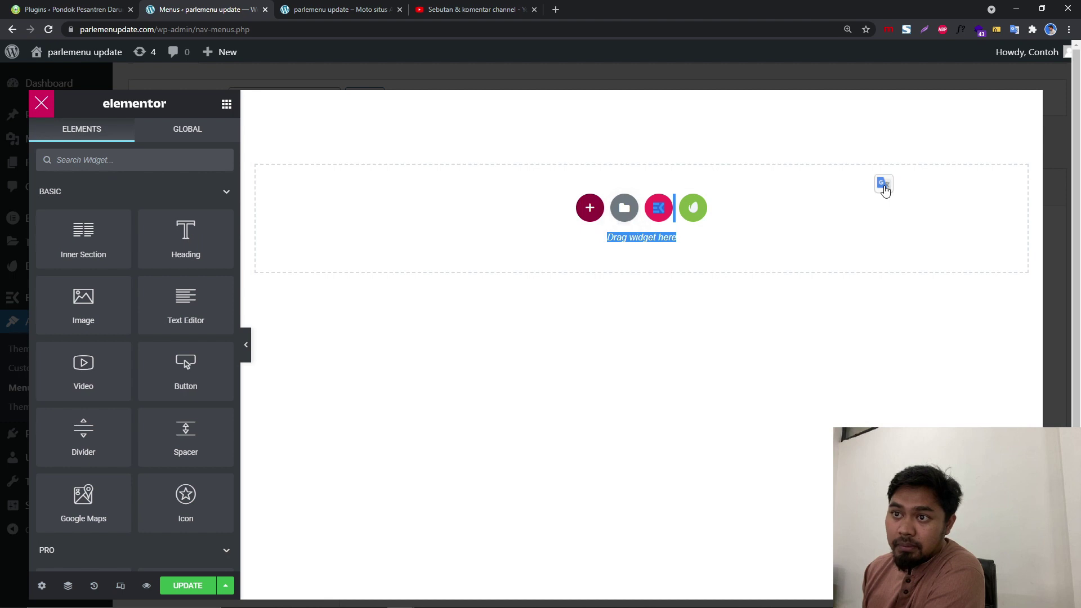
click(545, 184)
click(590, 209)
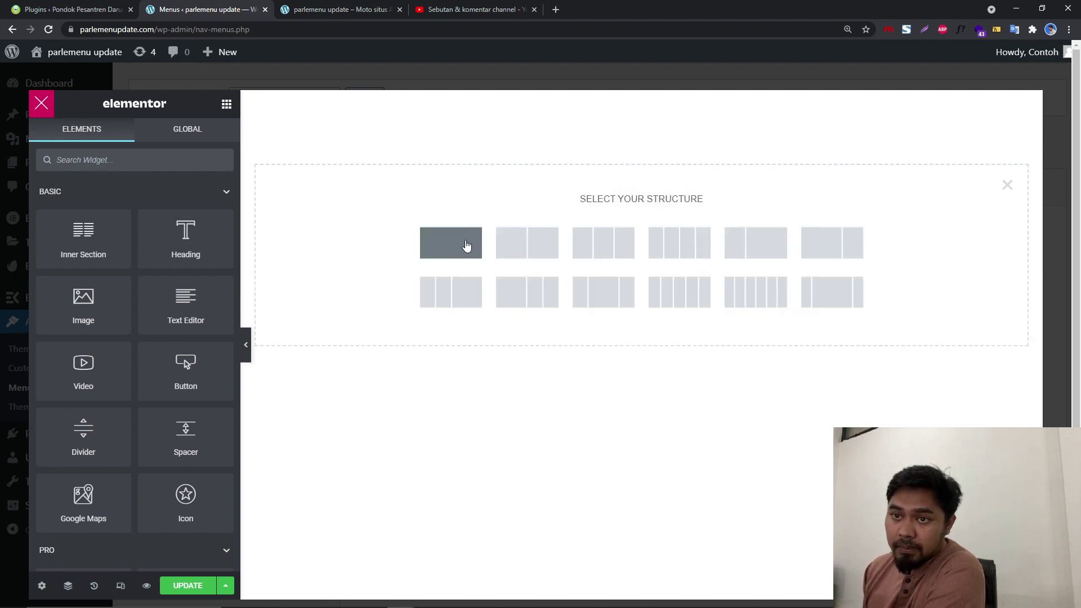
click(465, 245)
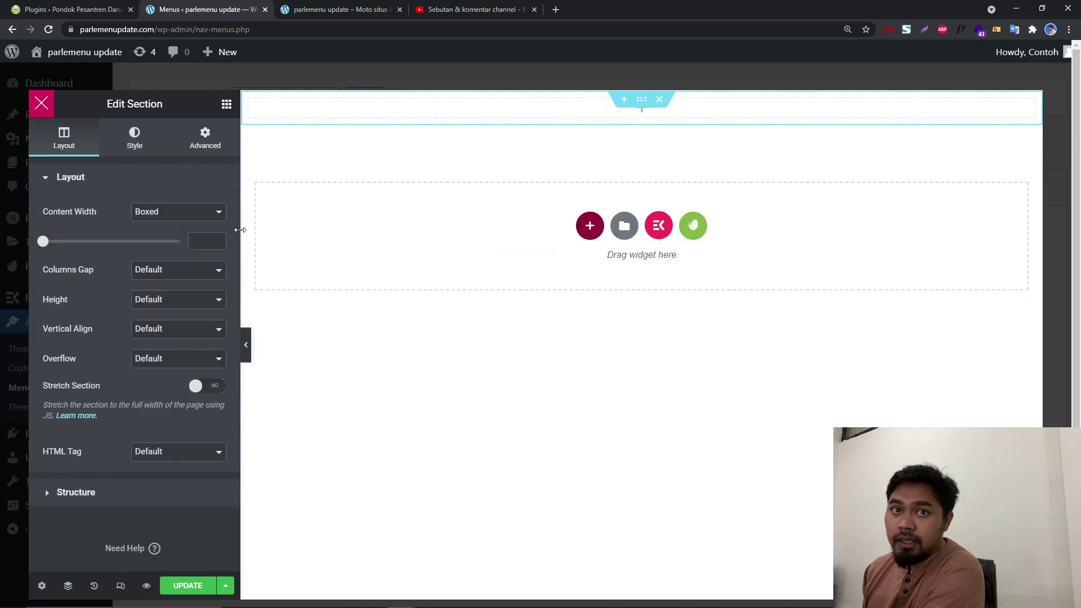
Search the widgets for "post" and place the Posts widget in the empty section
click(227, 104)
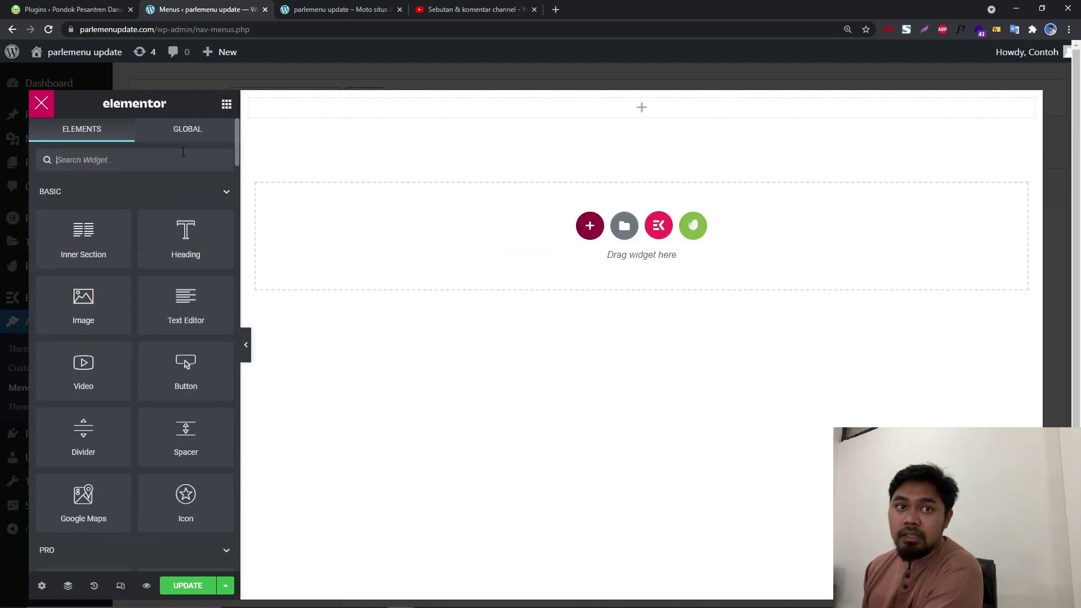
text(post)
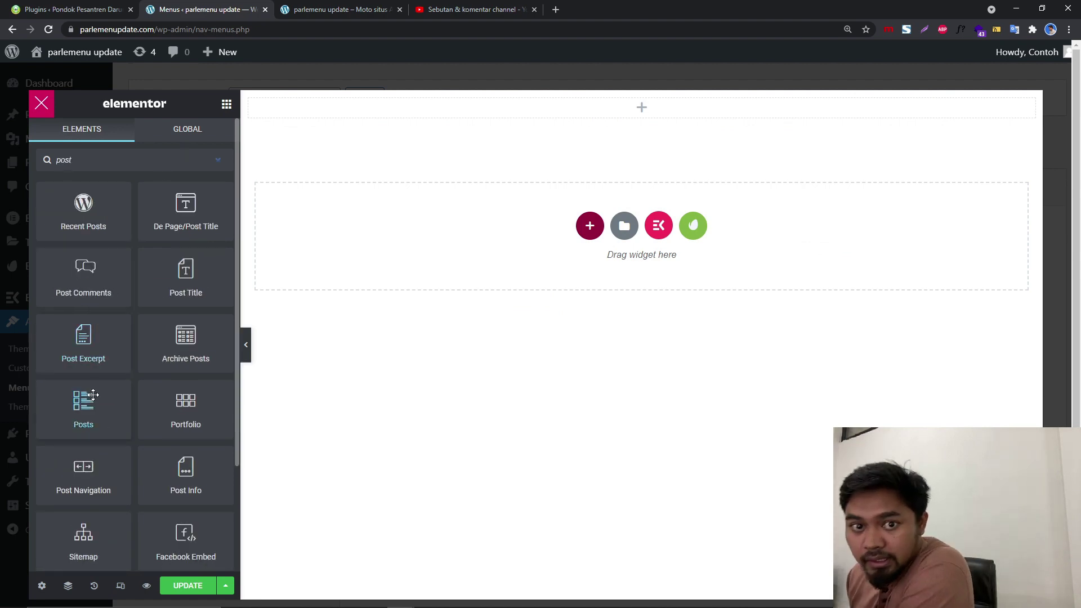
drag(83, 406, 694, 106)
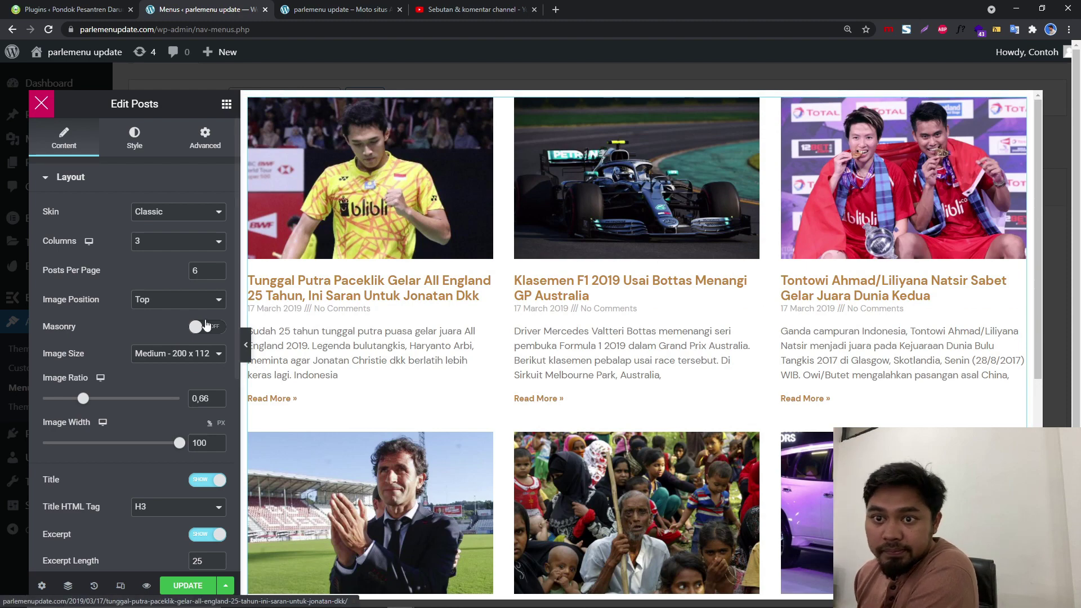
Configure the Posts widget layout with 3 columns, 3 posts per page and image size Full
click(183, 245)
click(177, 288)
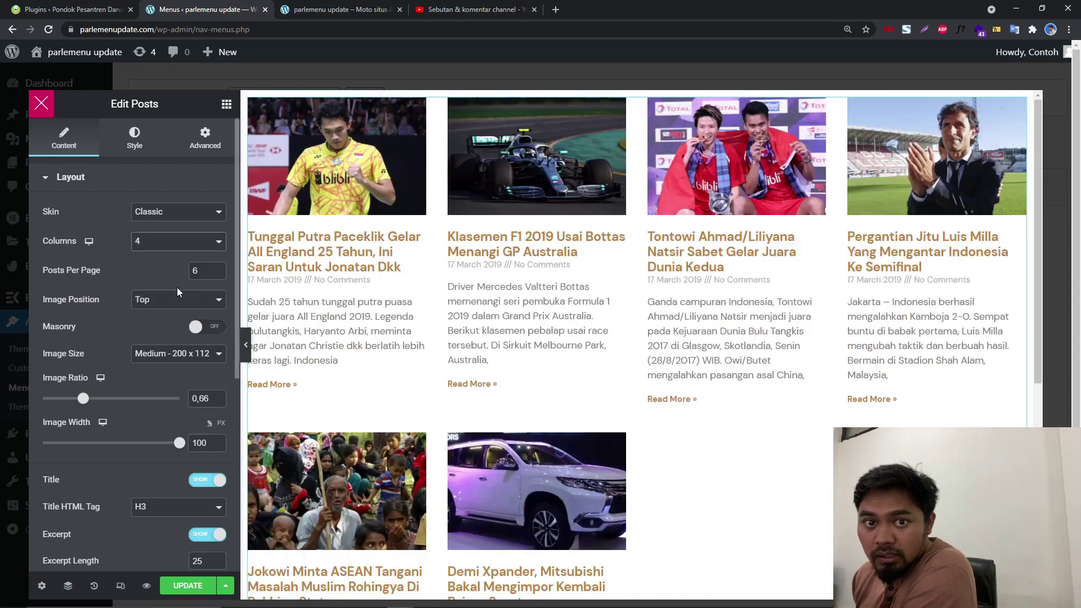
click(192, 244)
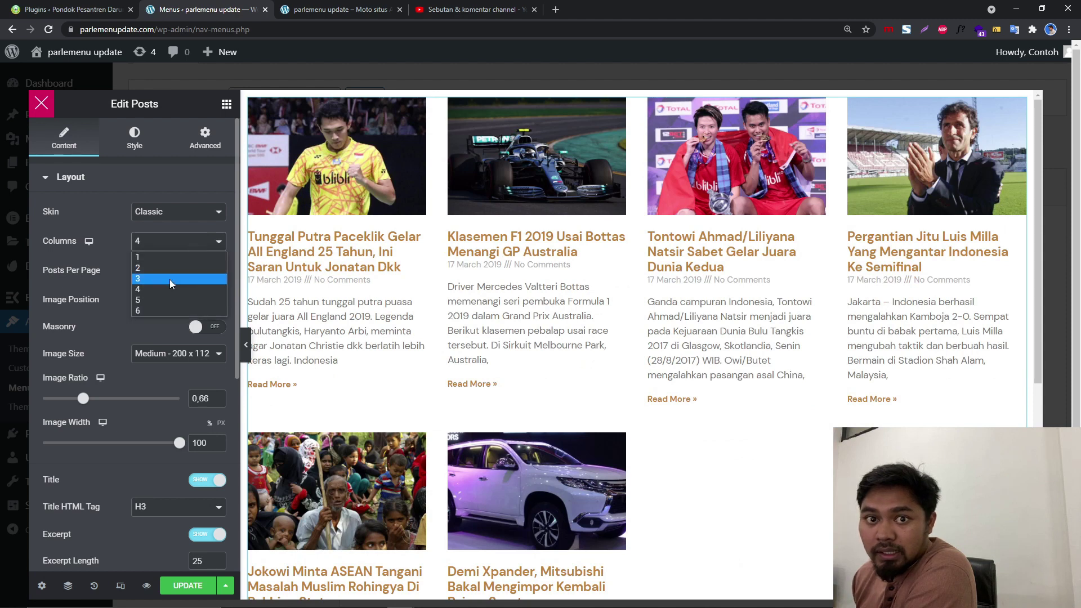
click(166, 262)
click(217, 275)
click(217, 274)
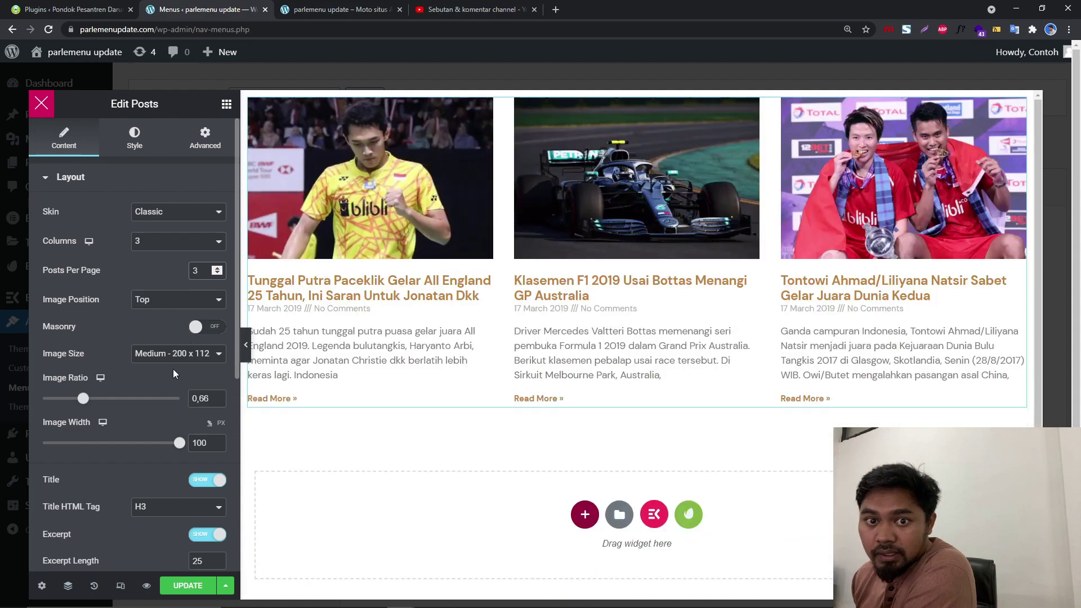
click(174, 356)
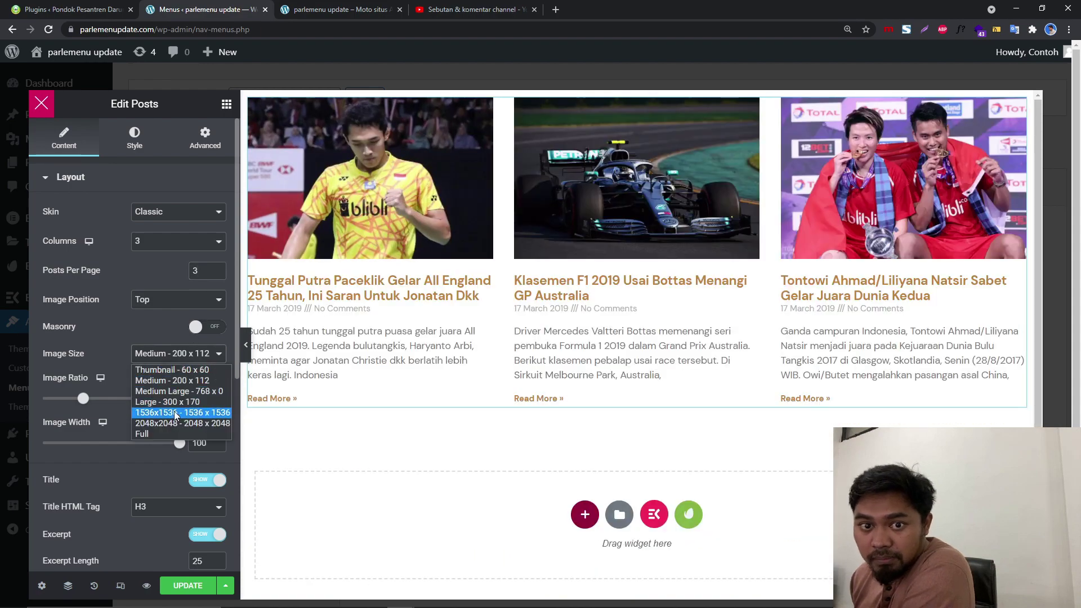
click(176, 435)
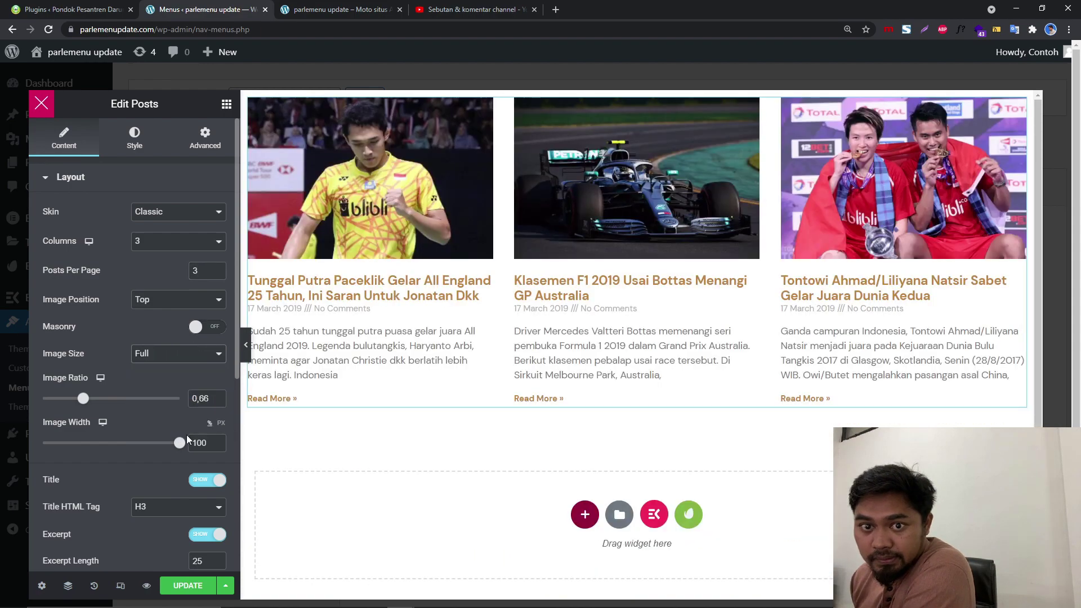
Hide the excerpt in the Posts widget and remove the Comments and Date meta data
scroll(204, 474, down, 1)
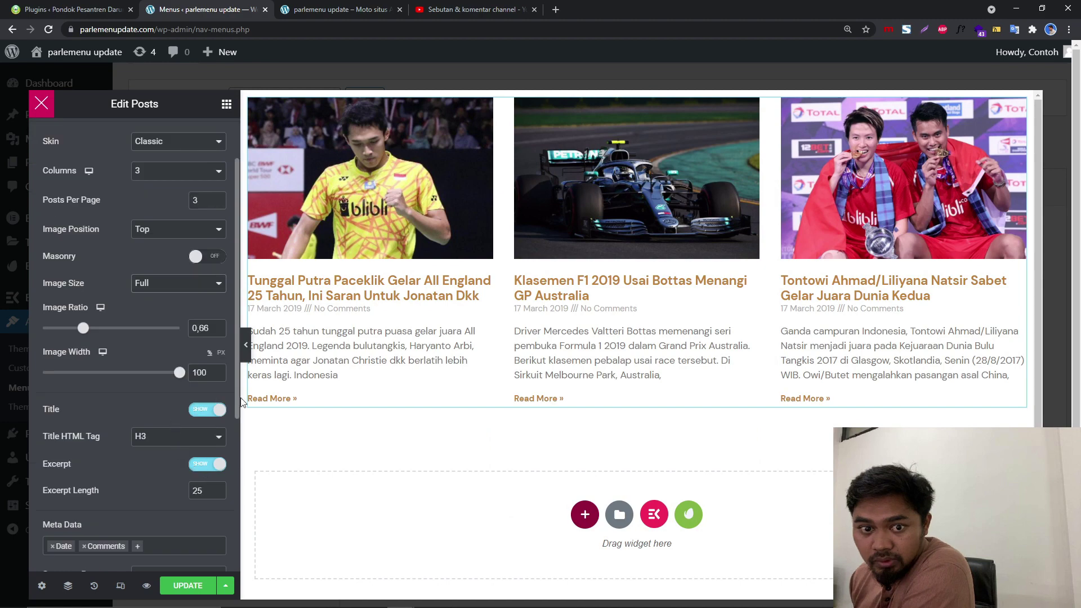
click(217, 466)
click(85, 517)
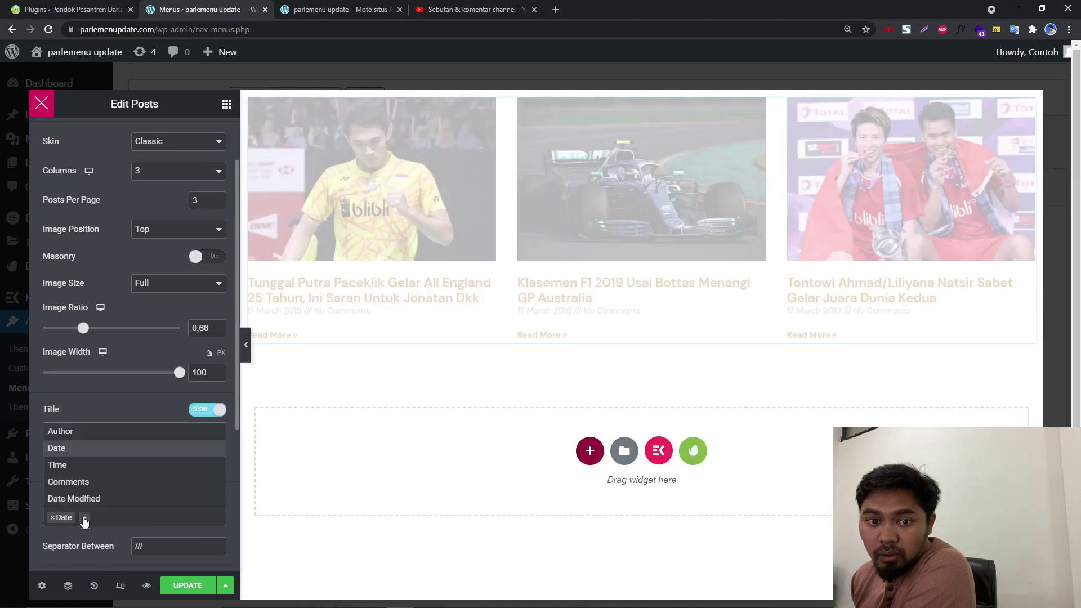
click(57, 518)
click(144, 402)
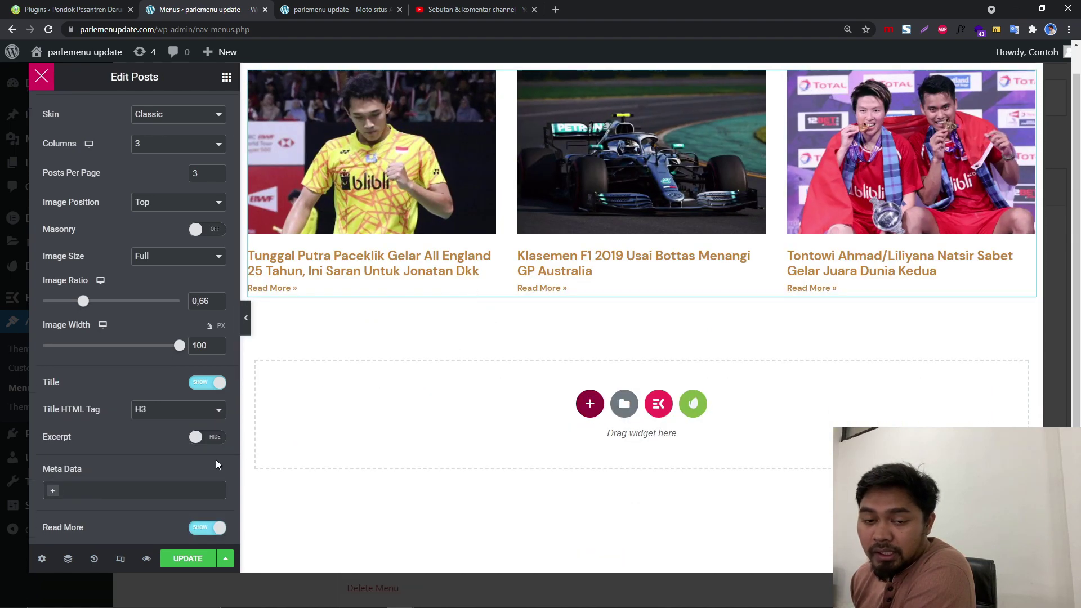
Set the boxed content width of the section containing the posts to 902
scroll(215, 459, down, 1)
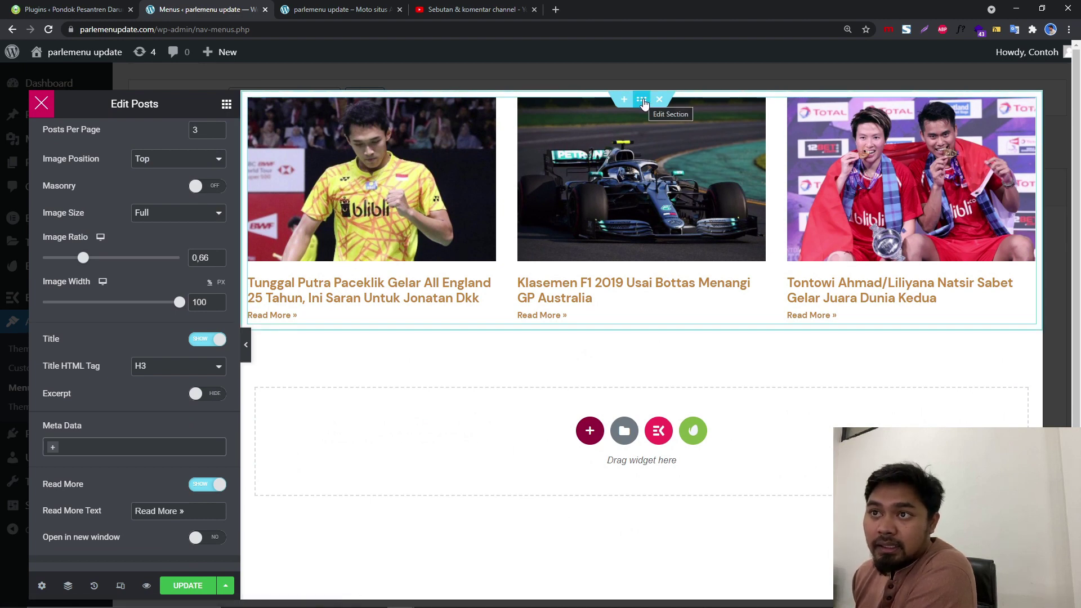
click(642, 100)
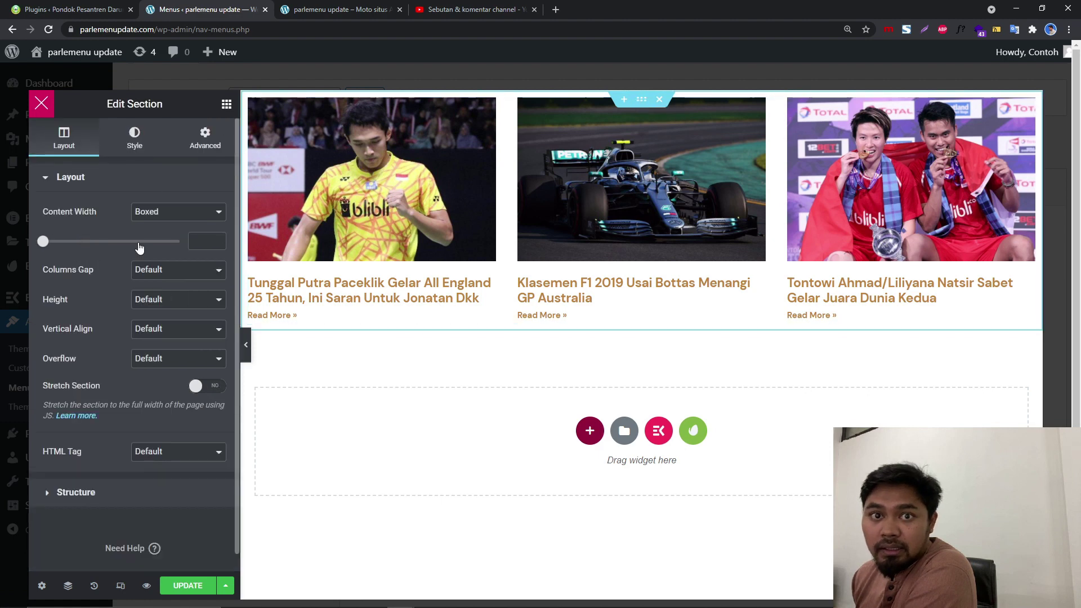
drag(44, 241, 93, 244)
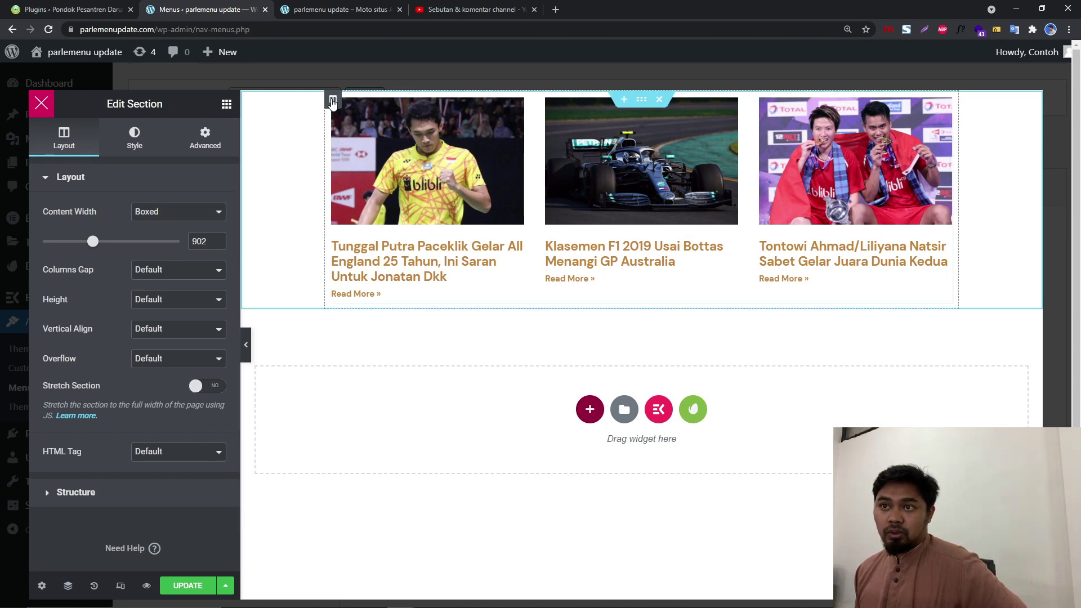
Add a box shadow with the default values to the column holding the posts
click(333, 100)
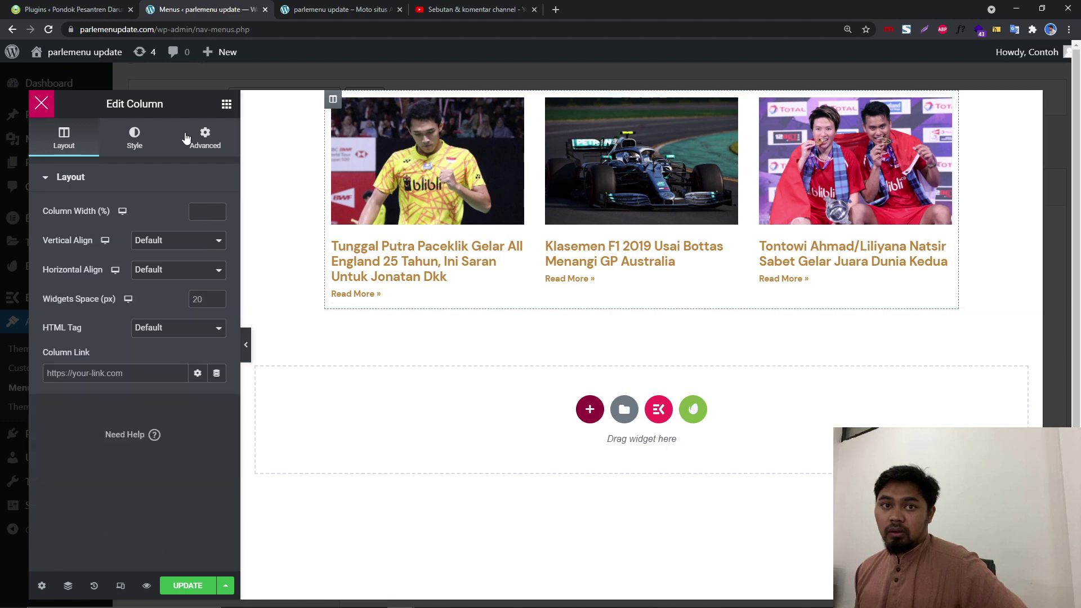
click(141, 141)
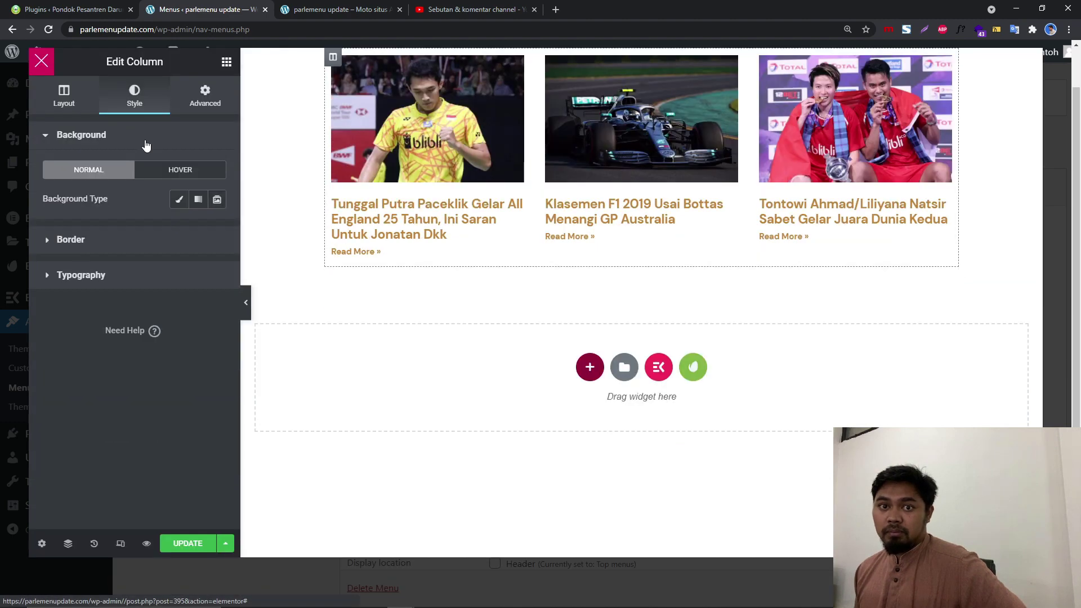
click(154, 251)
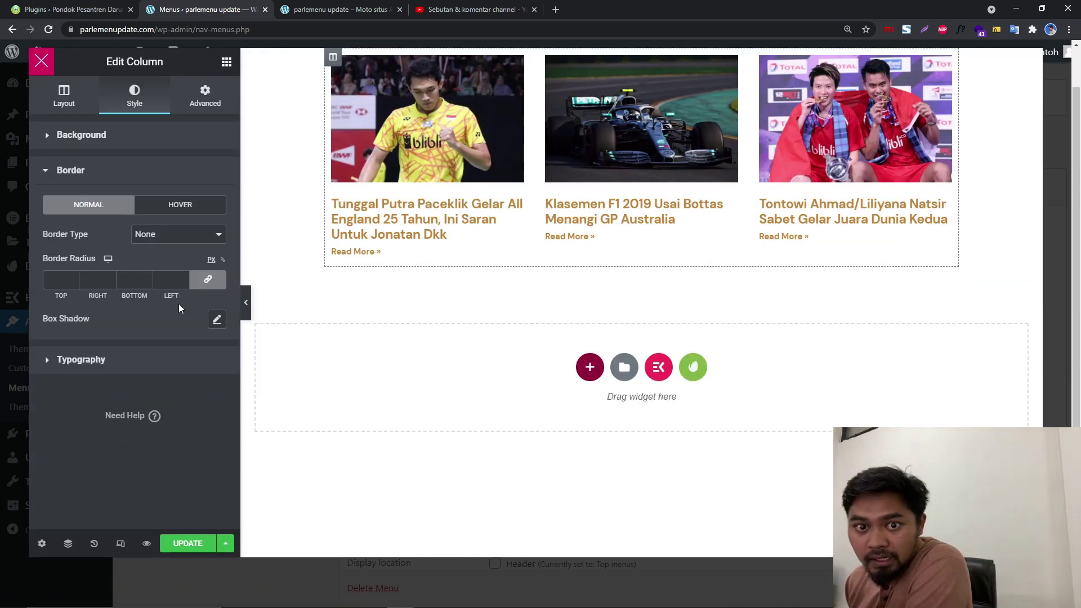
click(217, 321)
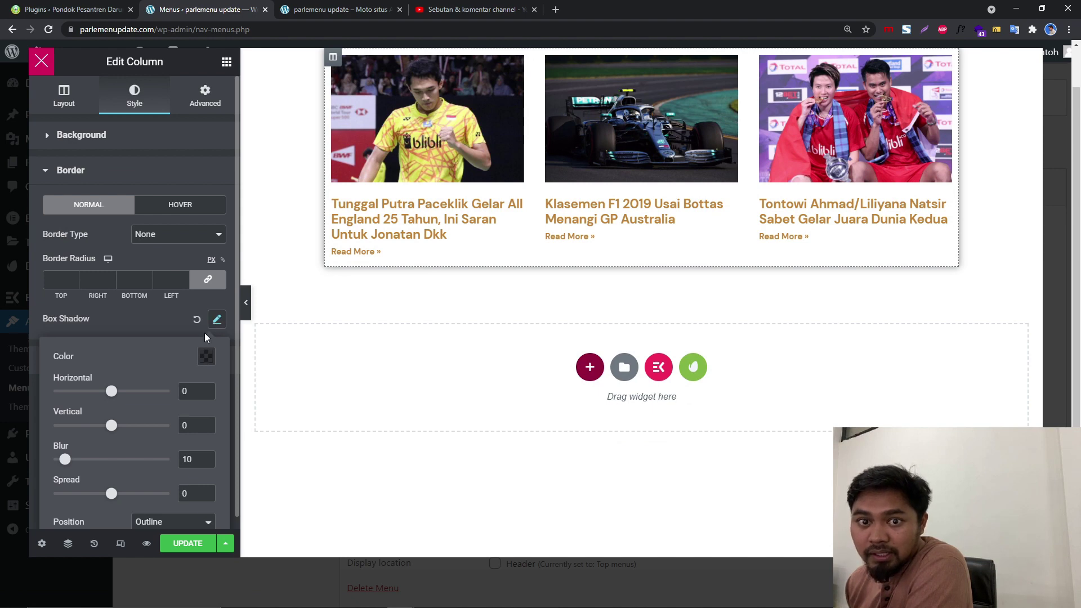
click(161, 320)
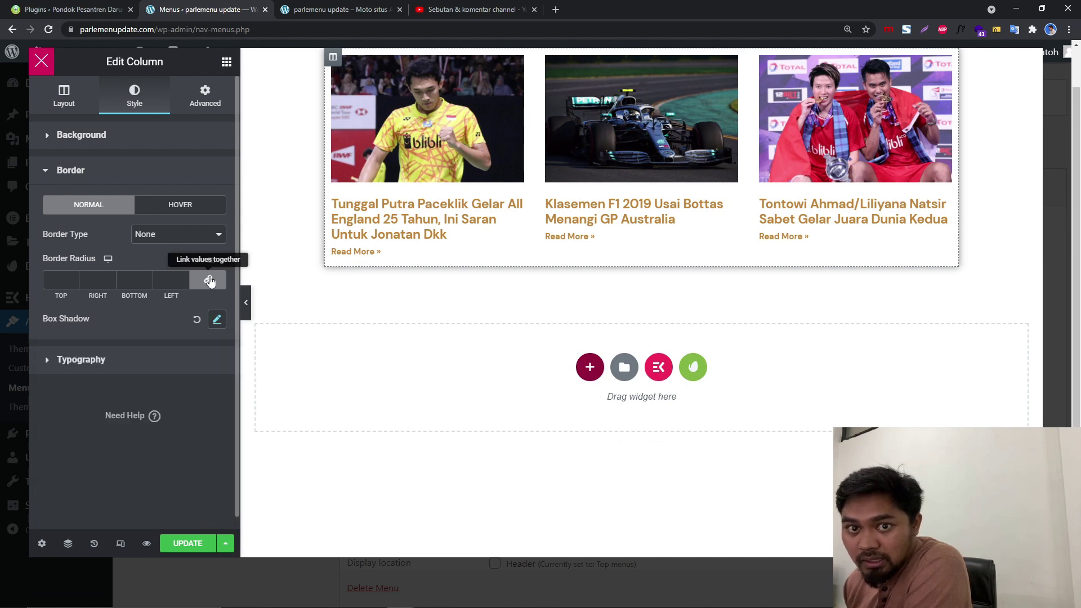
Unlink the column's border radius values, set Bottom and Left to 14 px, and preview the content without the editing panel
click(208, 279)
click(147, 278)
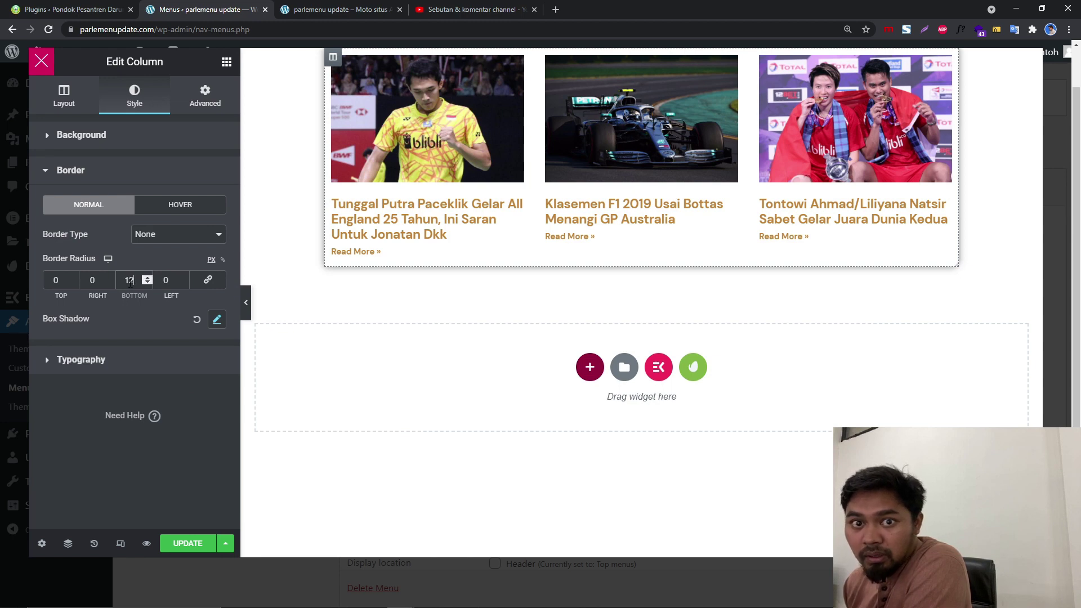
click(110, 278)
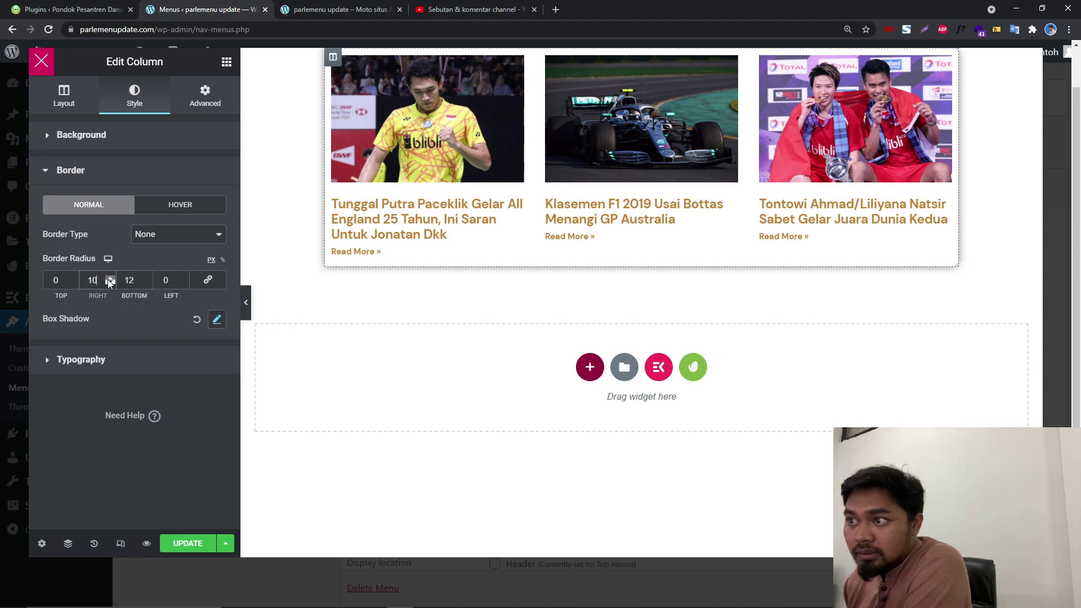
click(111, 283)
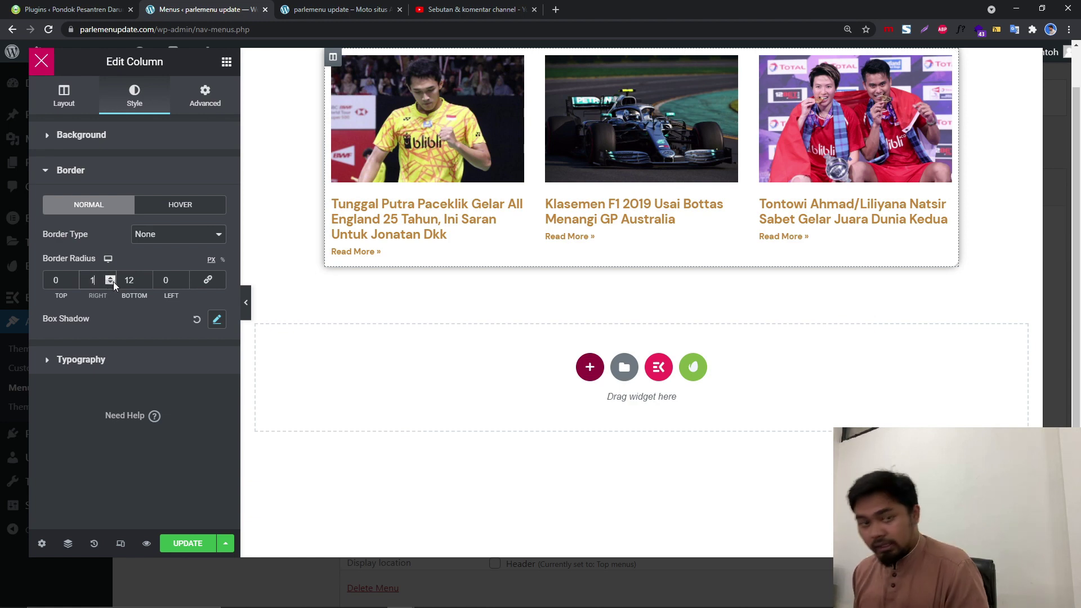
click(184, 279)
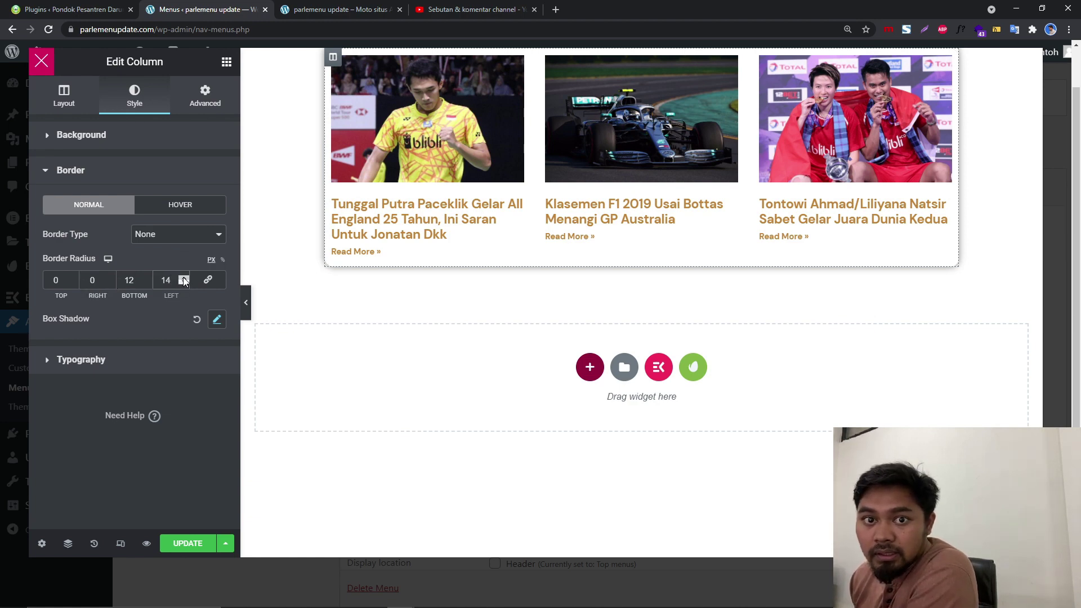
click(147, 278)
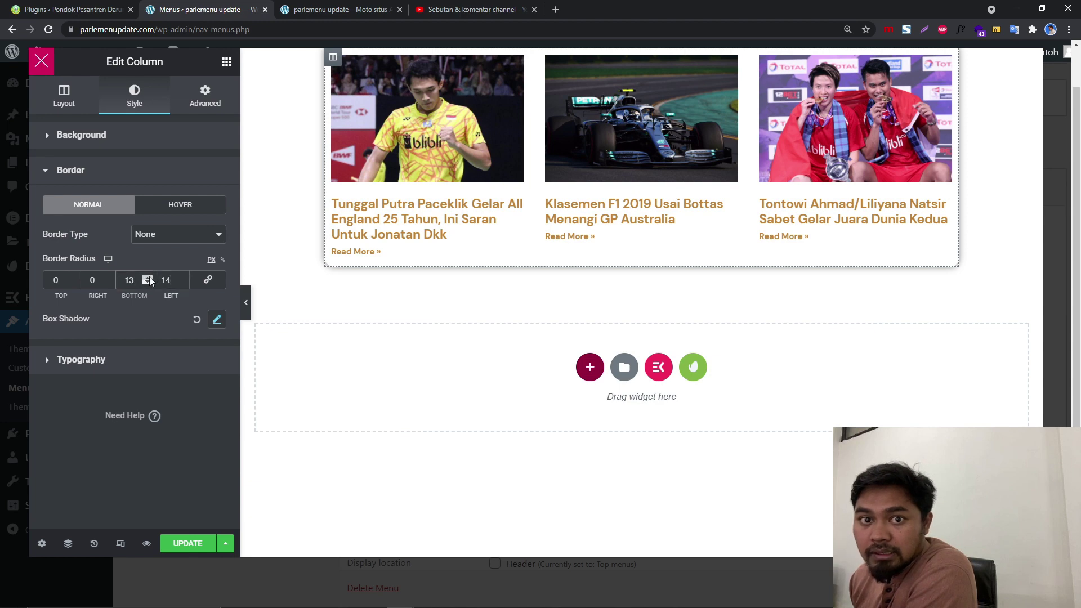
click(244, 308)
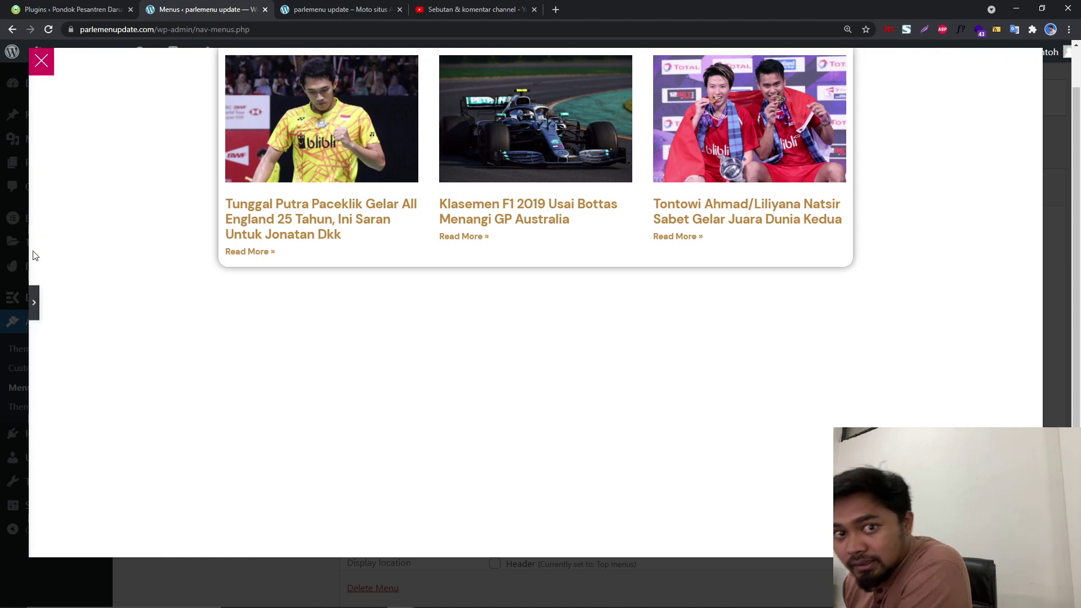
click(35, 303)
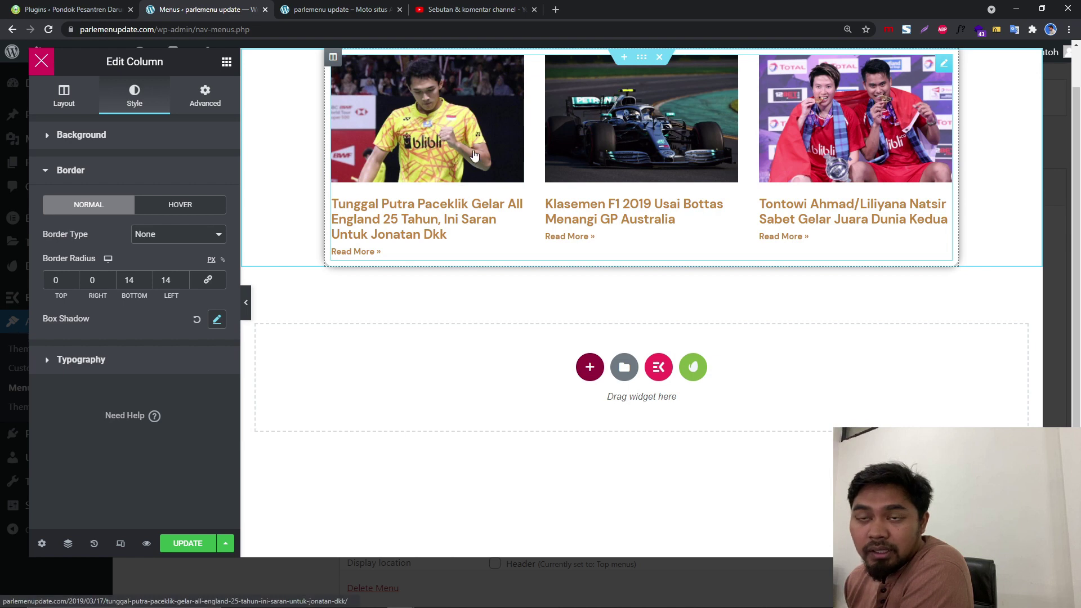
Hide the Read More link in the Posts widget
click(472, 210)
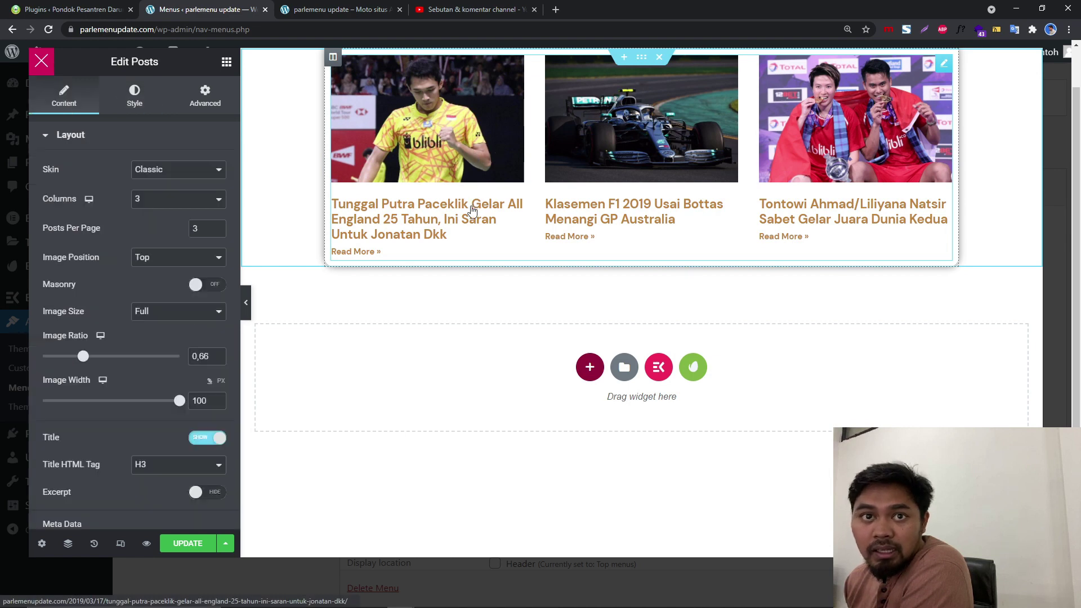
scroll(236, 352, down, 1)
scroll(214, 434, down, 1)
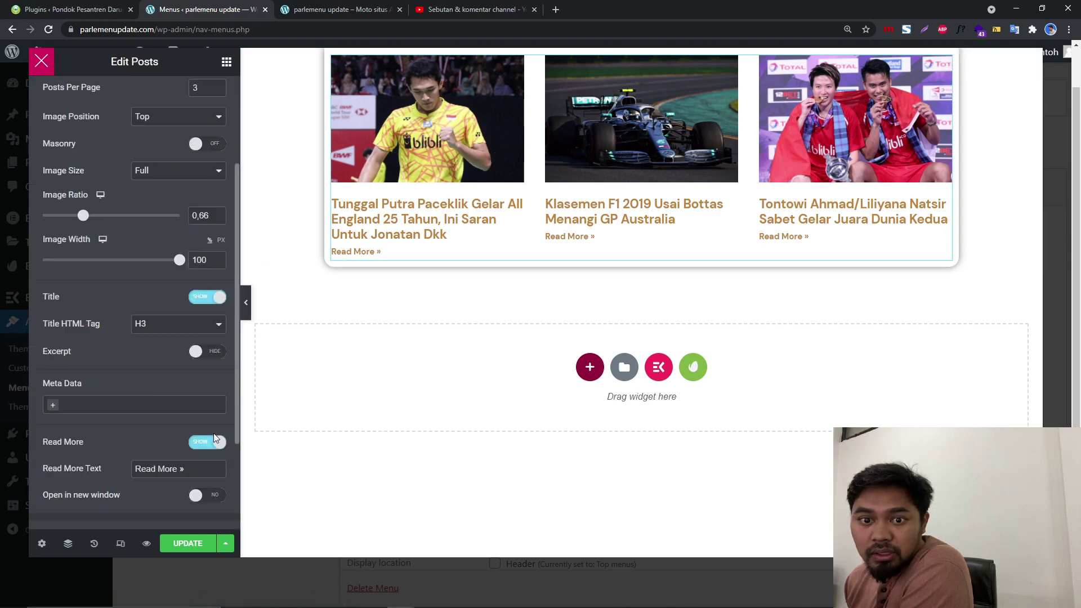
click(211, 442)
scroll(162, 169, up, 5)
Set the Posts widget's columns gap to 24 and its title font size to 17 px
click(135, 96)
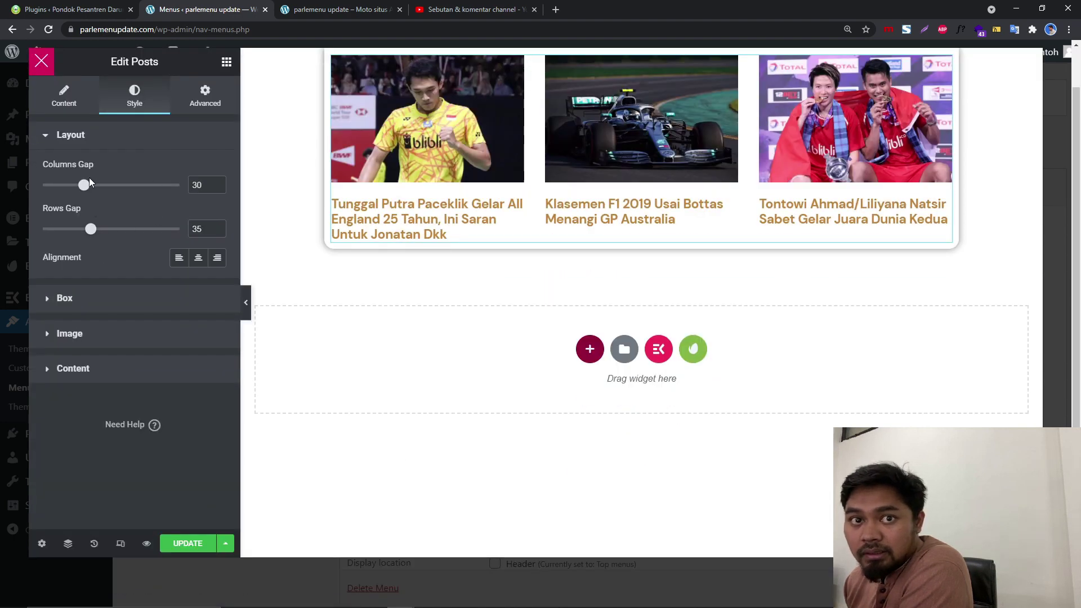
drag(84, 190, 76, 190)
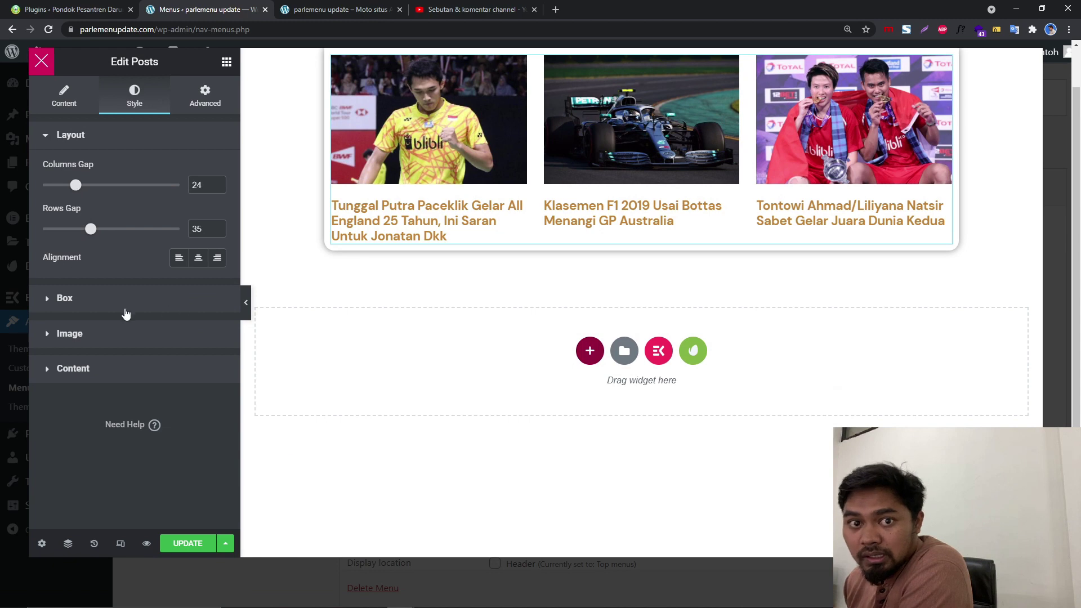
click(139, 375)
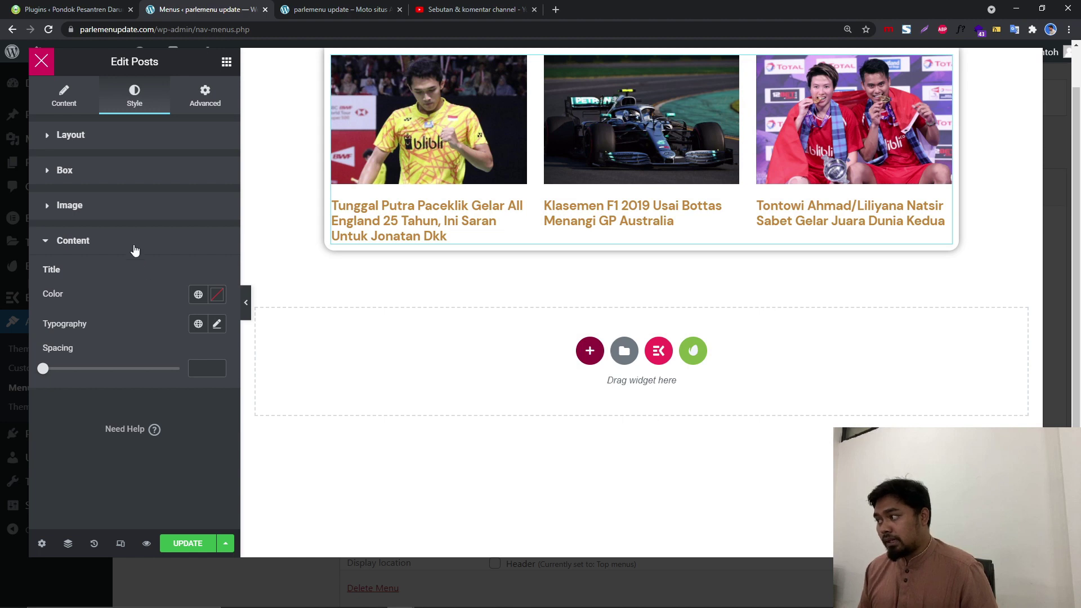
click(219, 325)
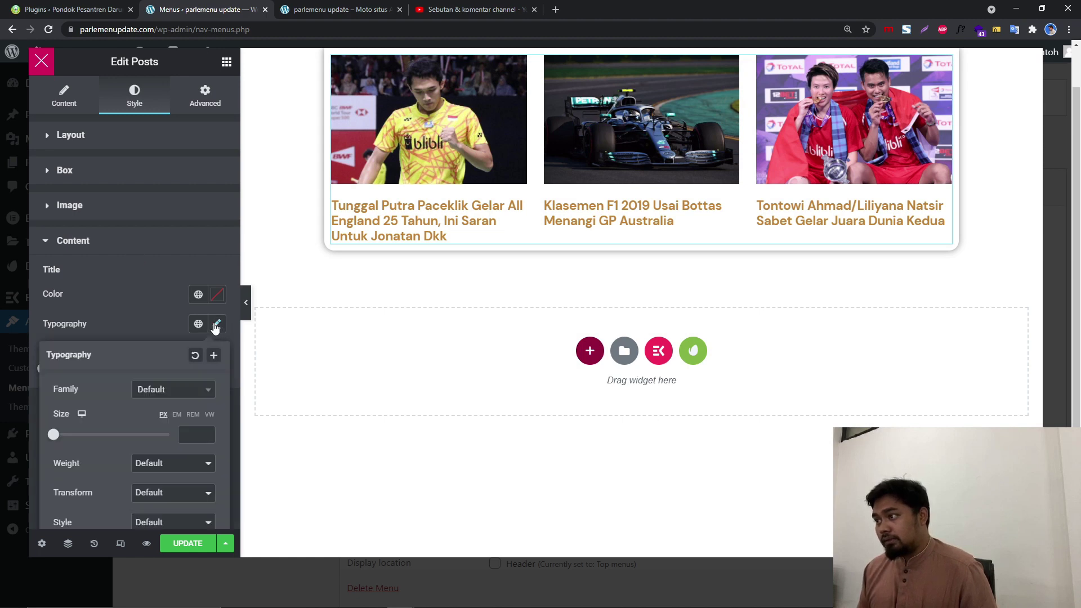
drag(55, 439, 65, 443)
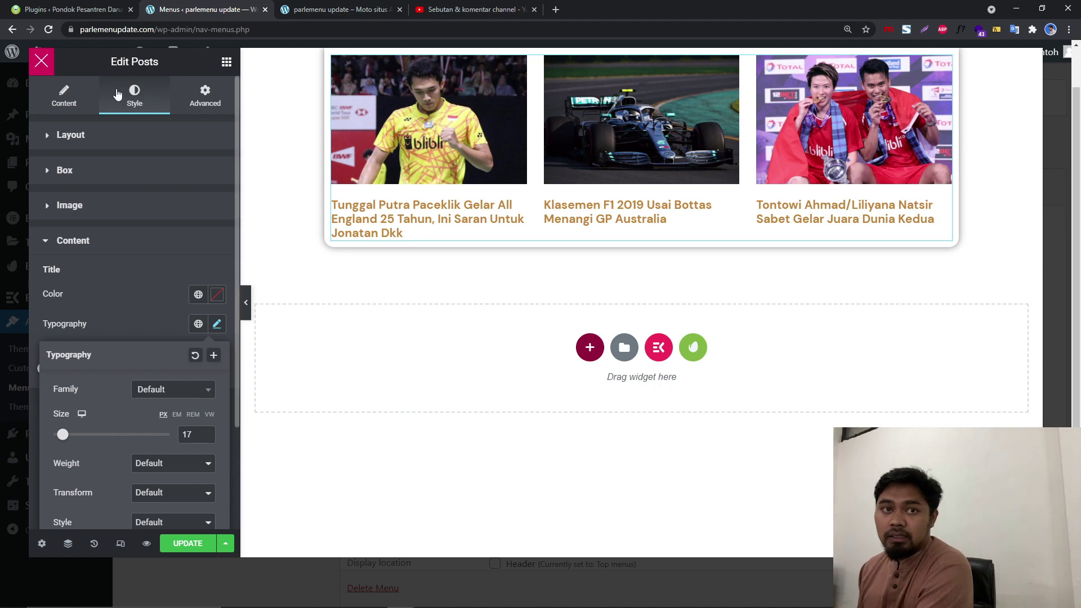
Open the Query settings of the Posts widget
click(54, 104)
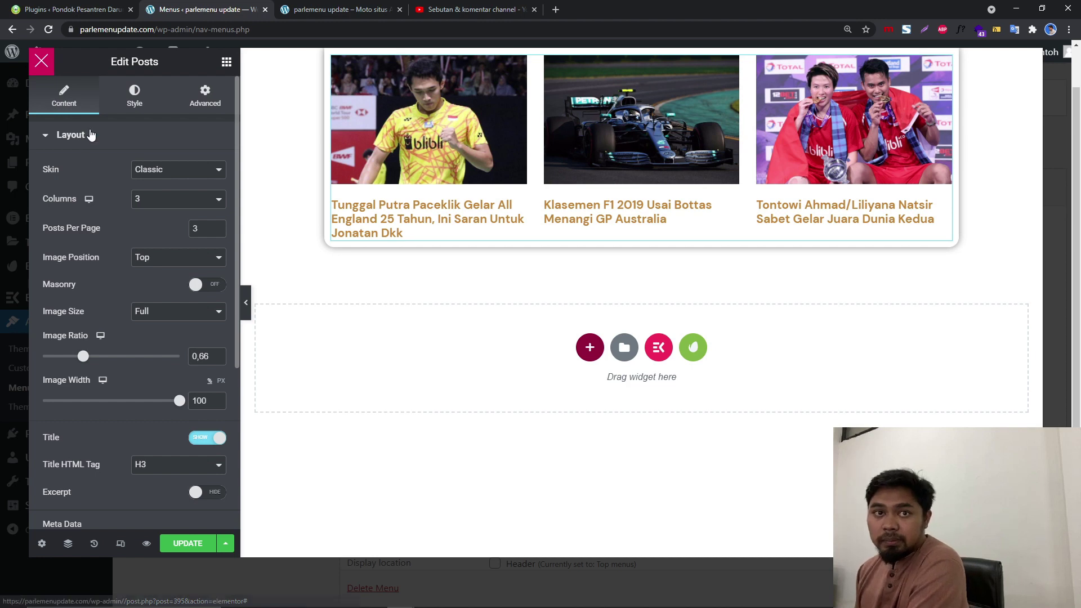
scroll(102, 188, down, 4)
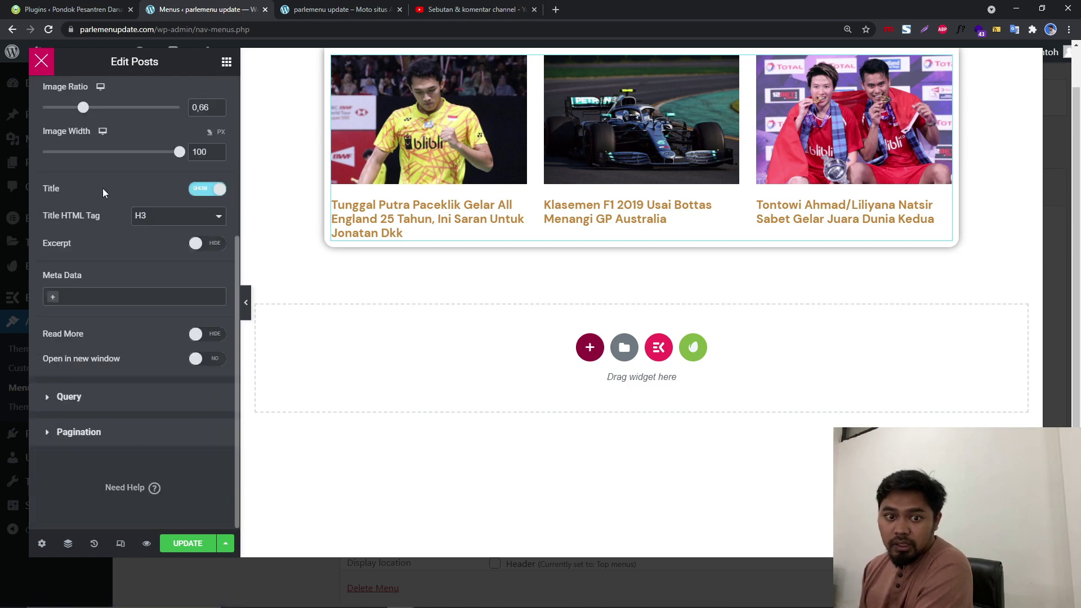
click(149, 410)
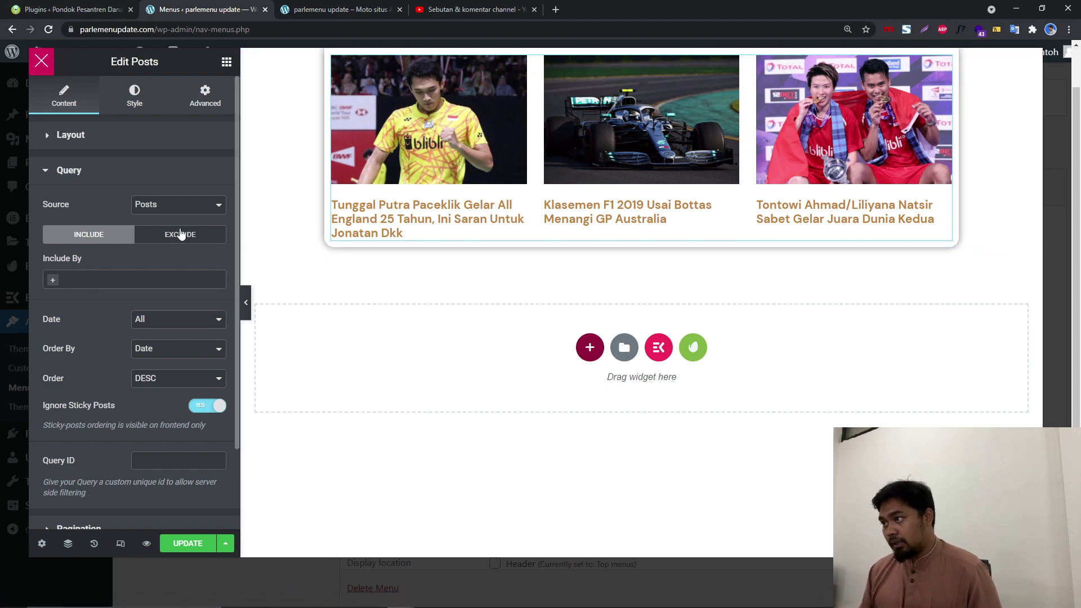
click(127, 279)
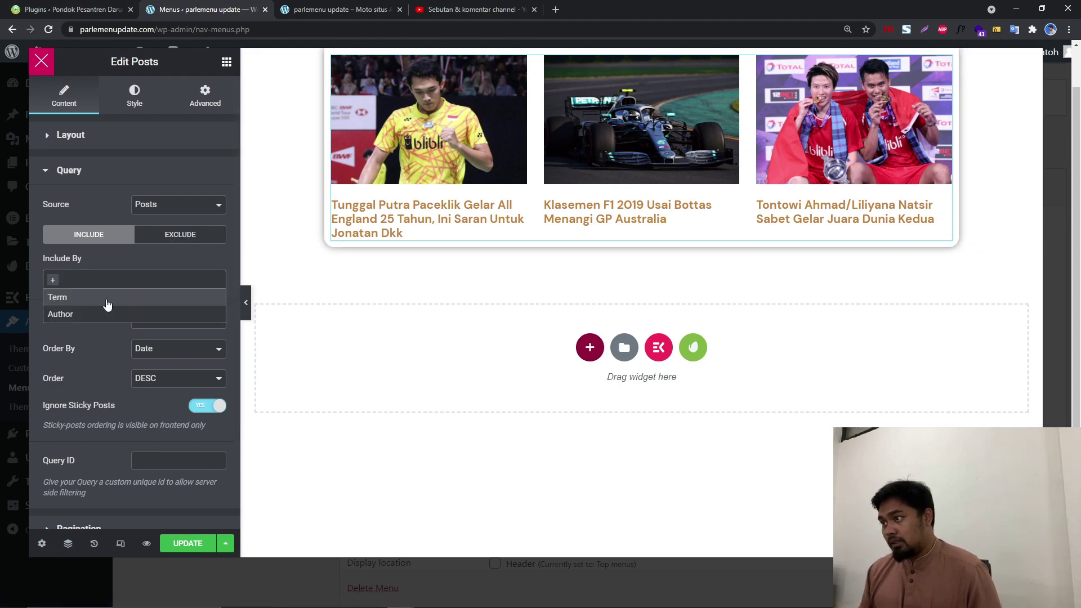
click(106, 298)
click(101, 320)
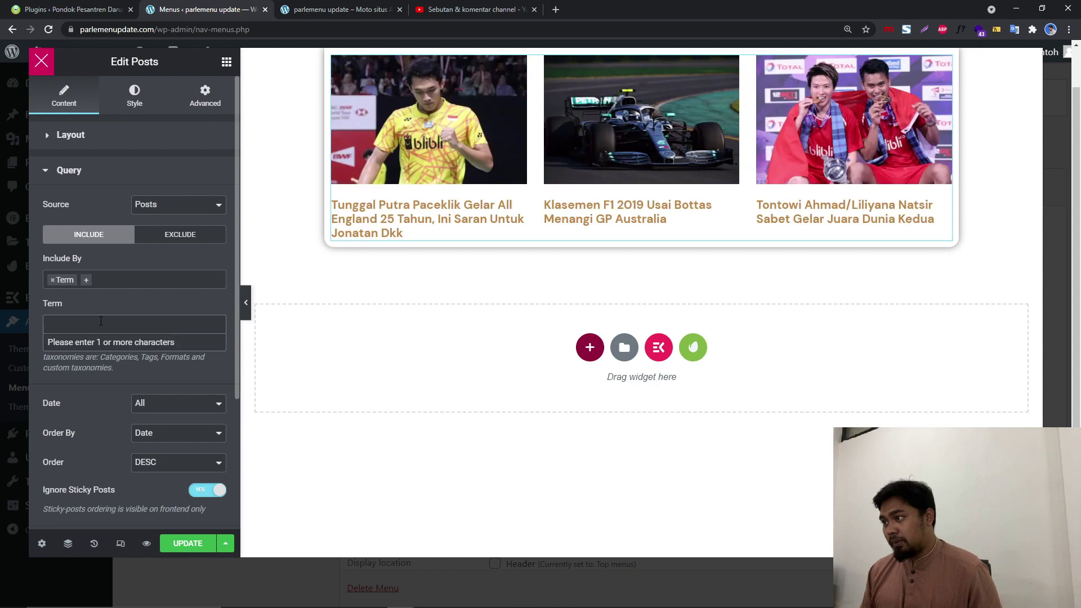
click(95, 318)
click(94, 318)
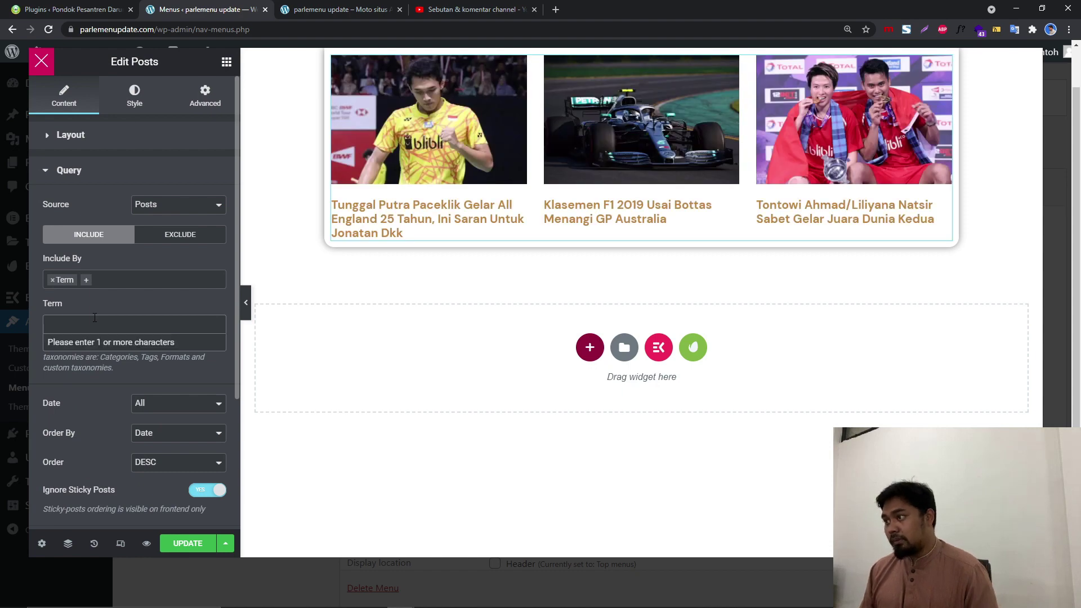
click(99, 284)
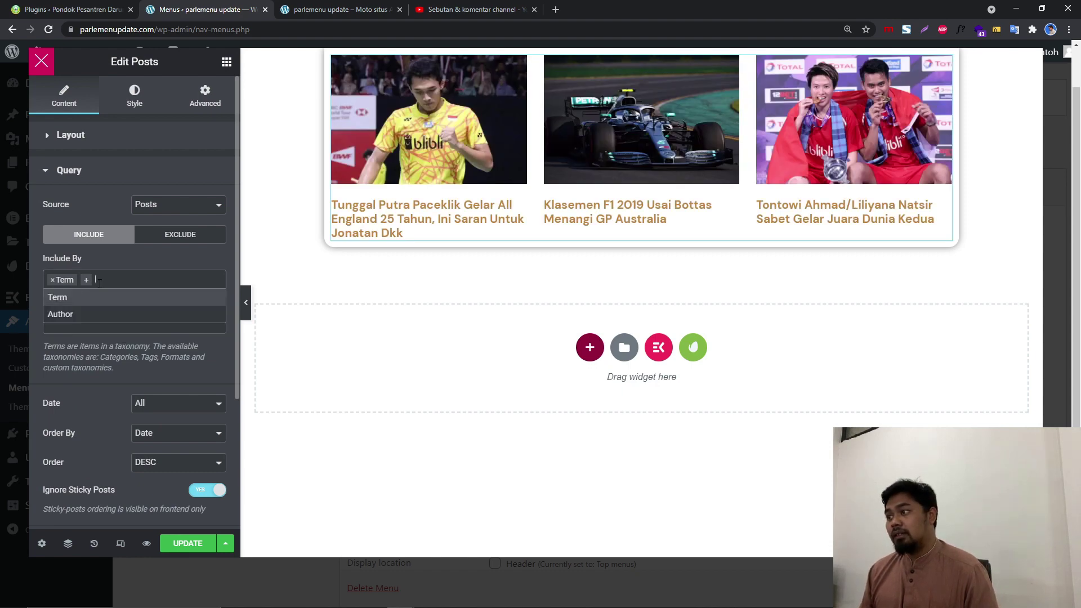
click(71, 316)
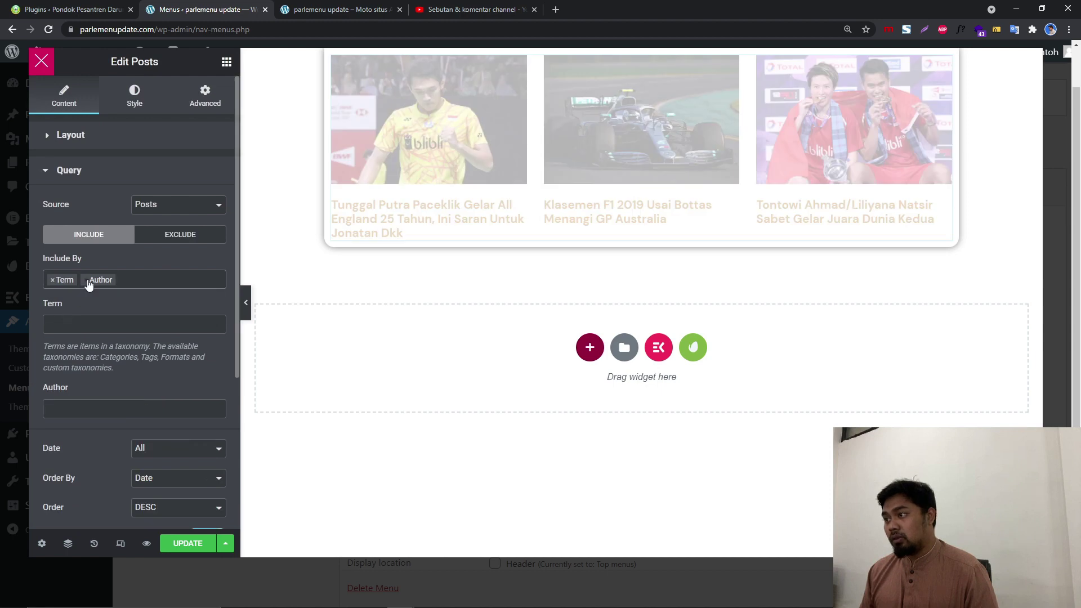
click(88, 284)
click(87, 313)
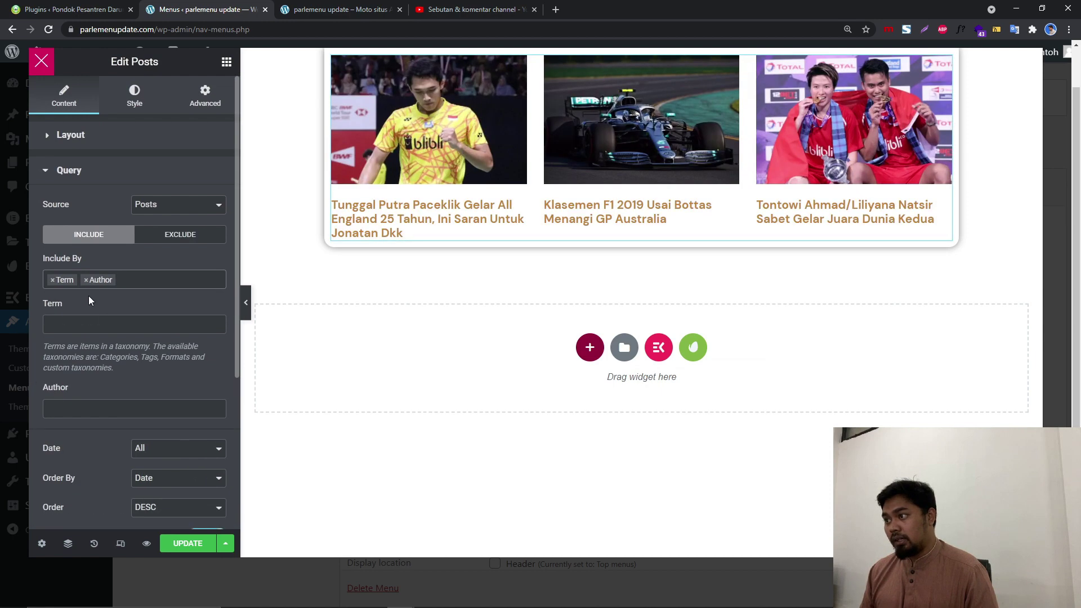
click(89, 280)
click(87, 312)
click(86, 281)
click(137, 299)
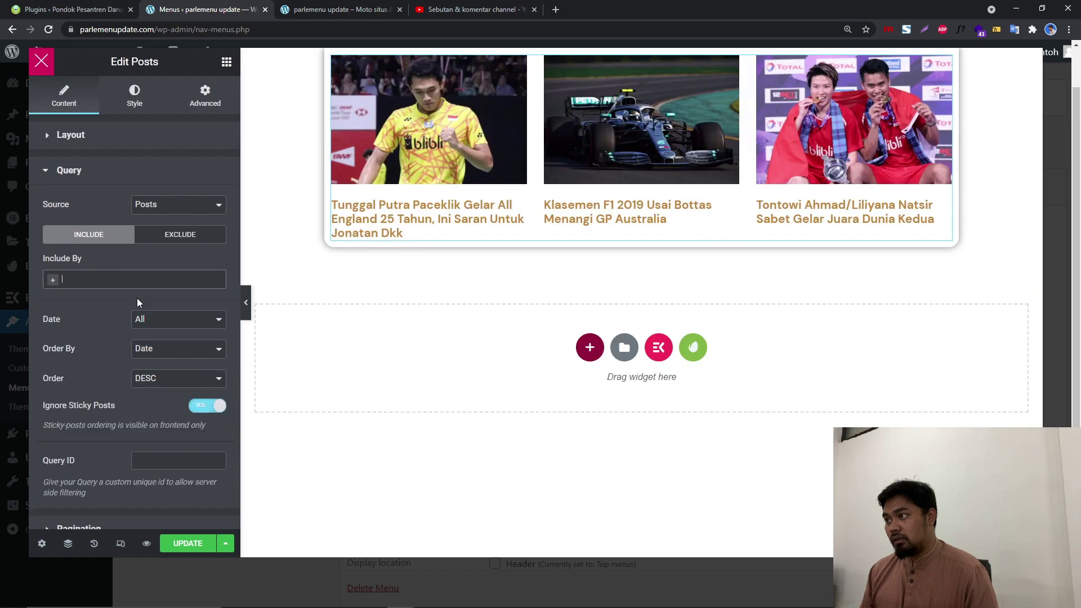
Restrict the Posts widget's query by Term to the Berita category
click(76, 282)
click(75, 295)
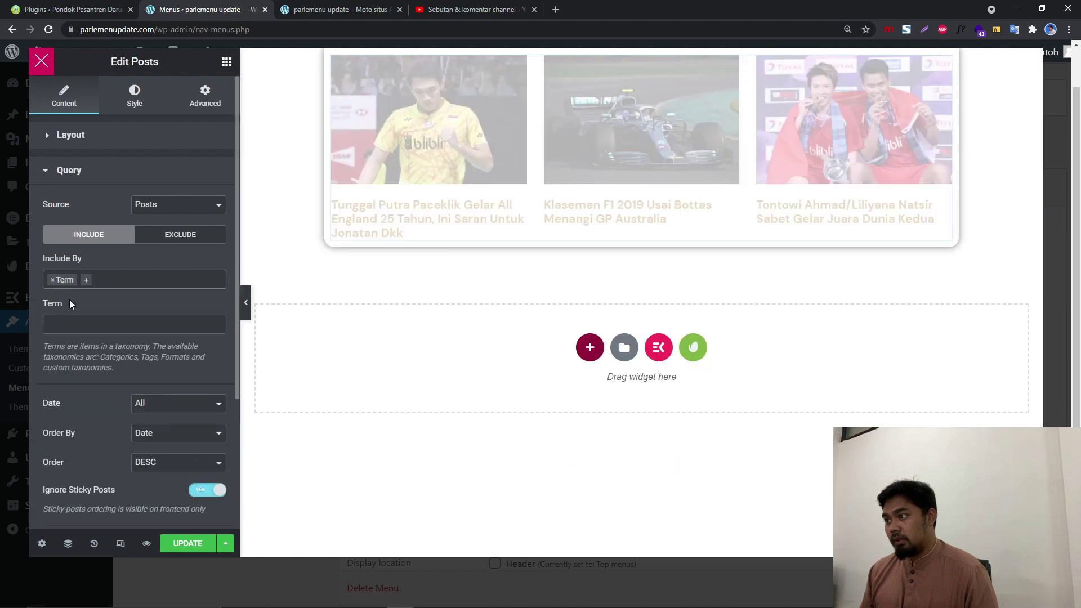
click(69, 317)
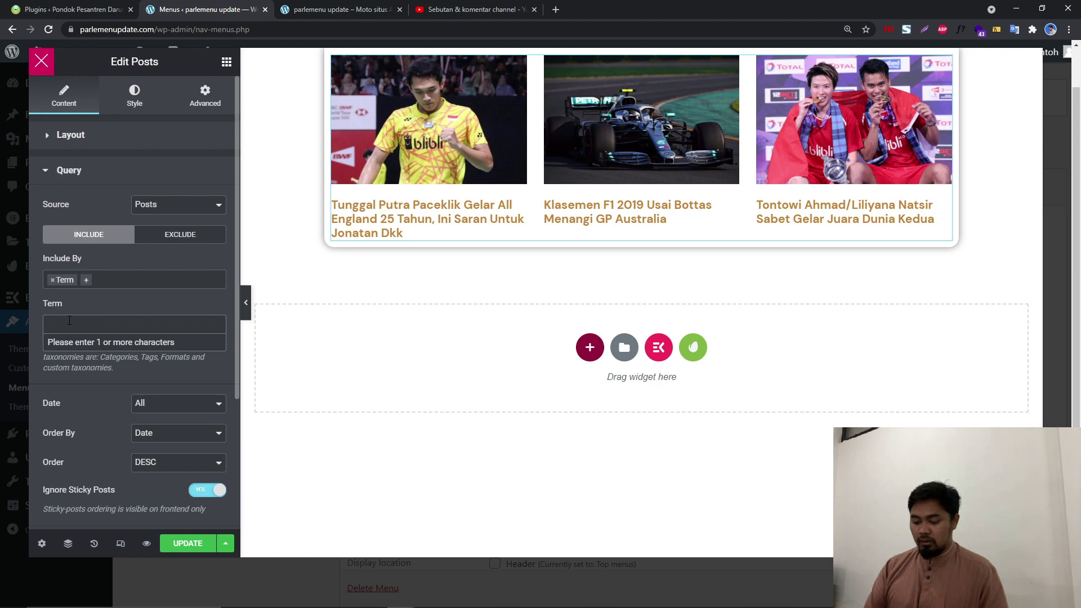
text(be)
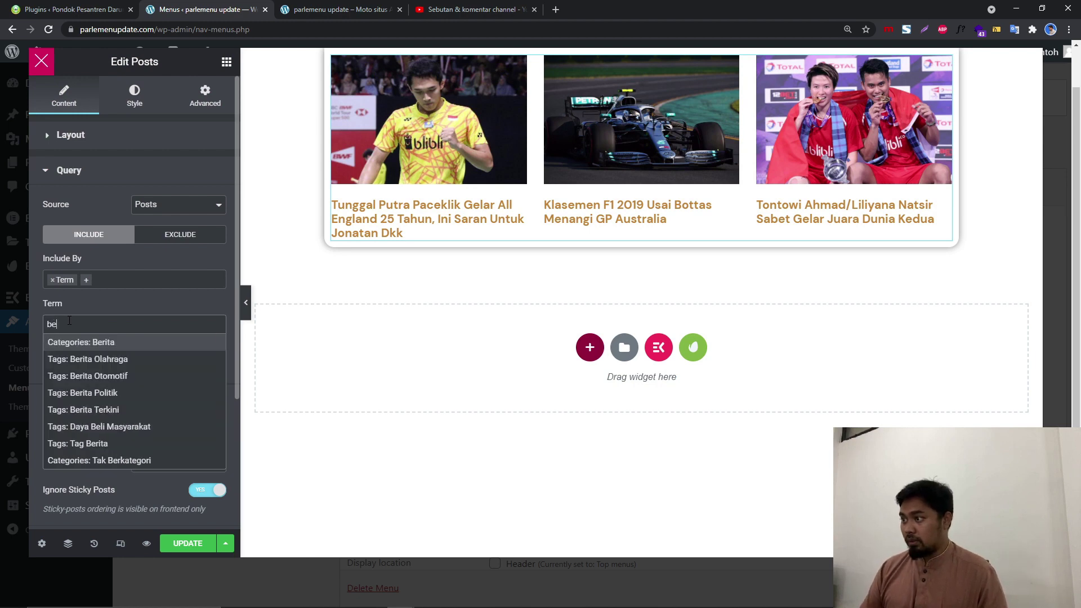
click(122, 343)
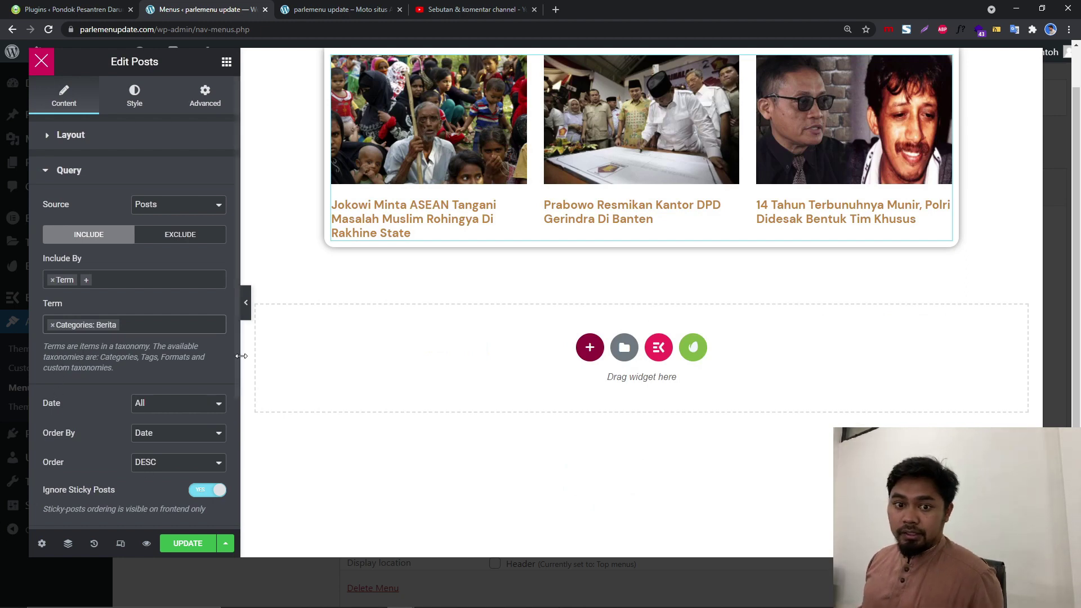
Update the mega menu content, close its editor, and save the Karir item's settings and the Footer menu
click(193, 546)
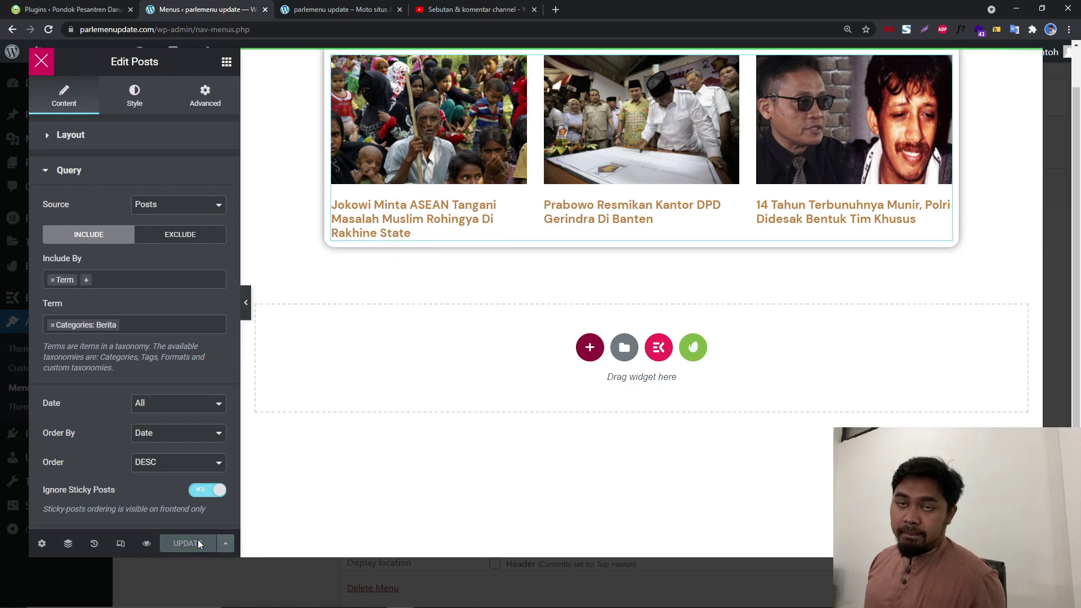
click(43, 65)
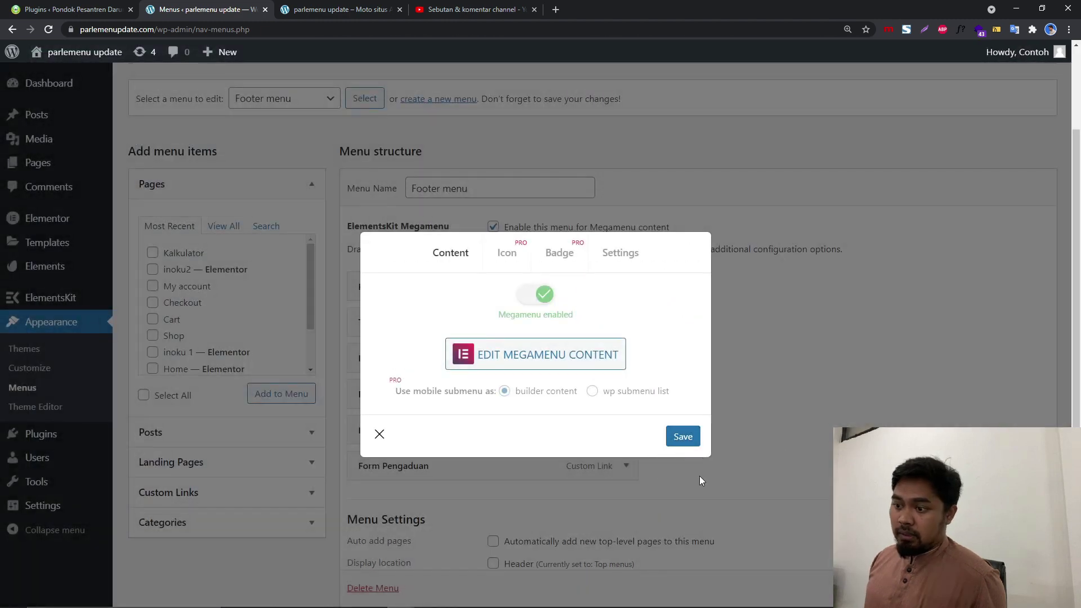
click(698, 438)
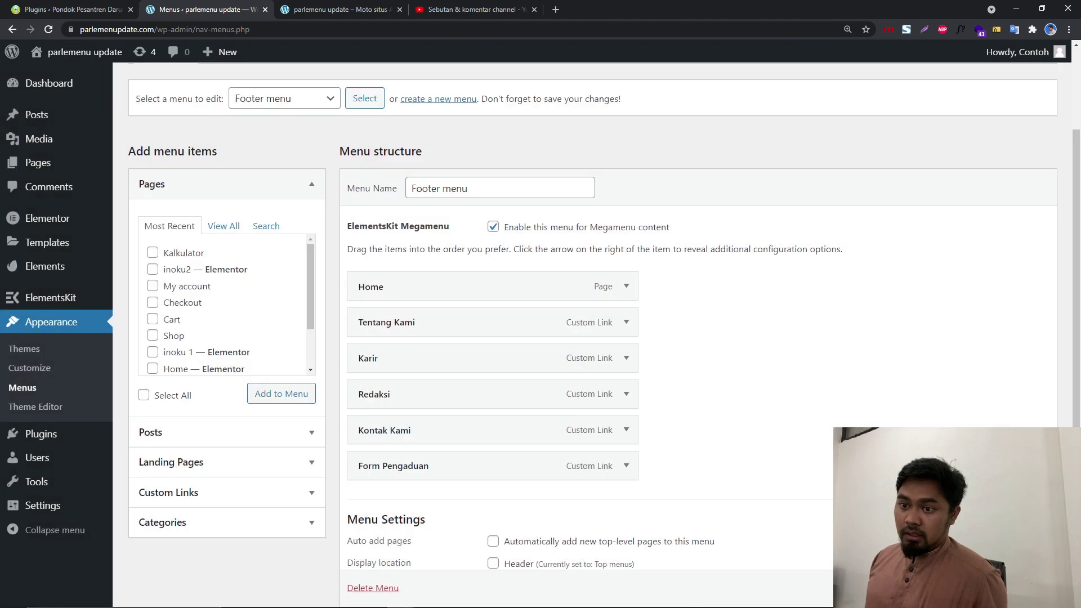
scroll(829, 487, down, 1)
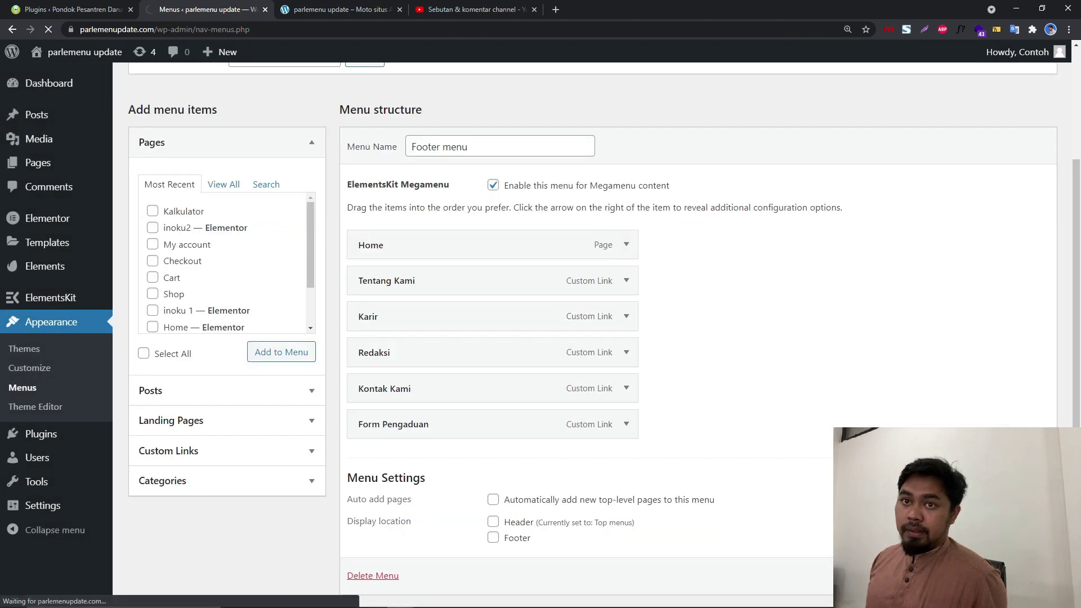
Reload the site's front page and check the menu in its header
click(340, 10)
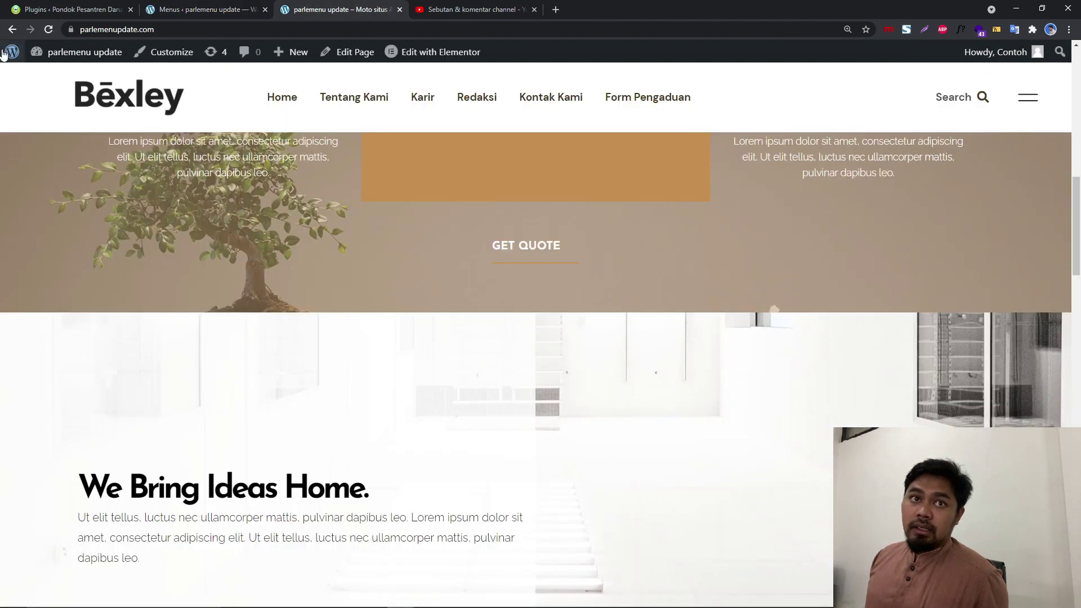
click(47, 29)
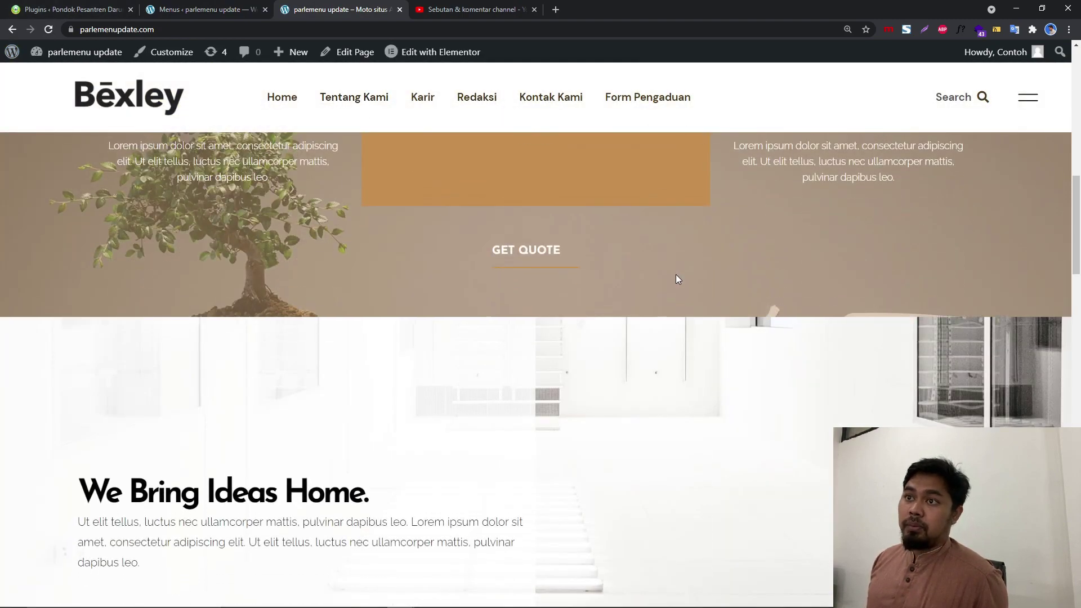
scroll(675, 275, up, 10)
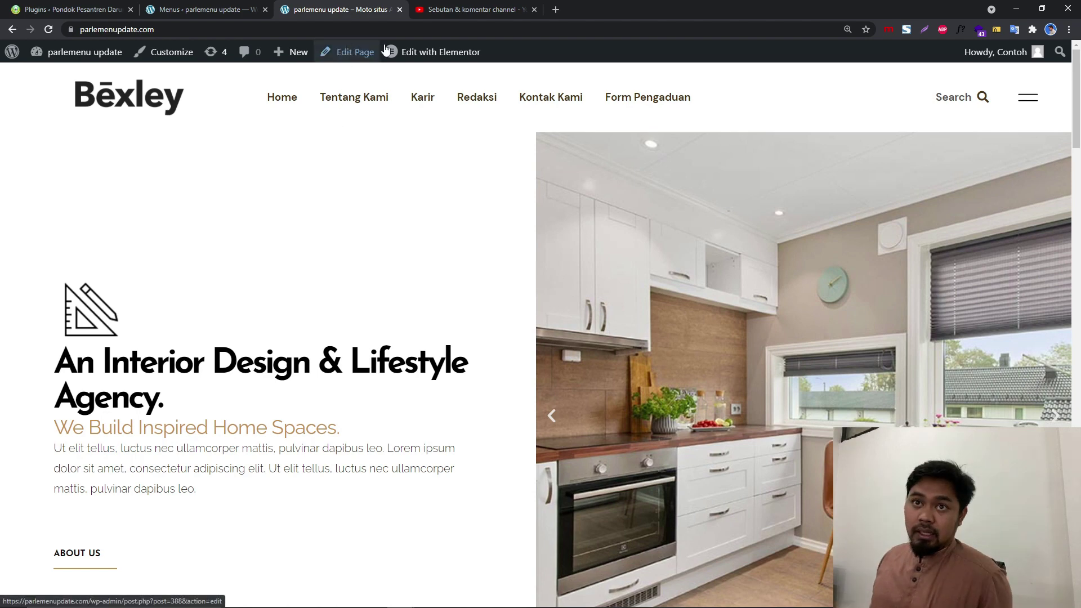
Open the site's Header template for editing with Elementor in a new browser tab
mouse_move(395, 54)
right_click(412, 79)
click(427, 78)
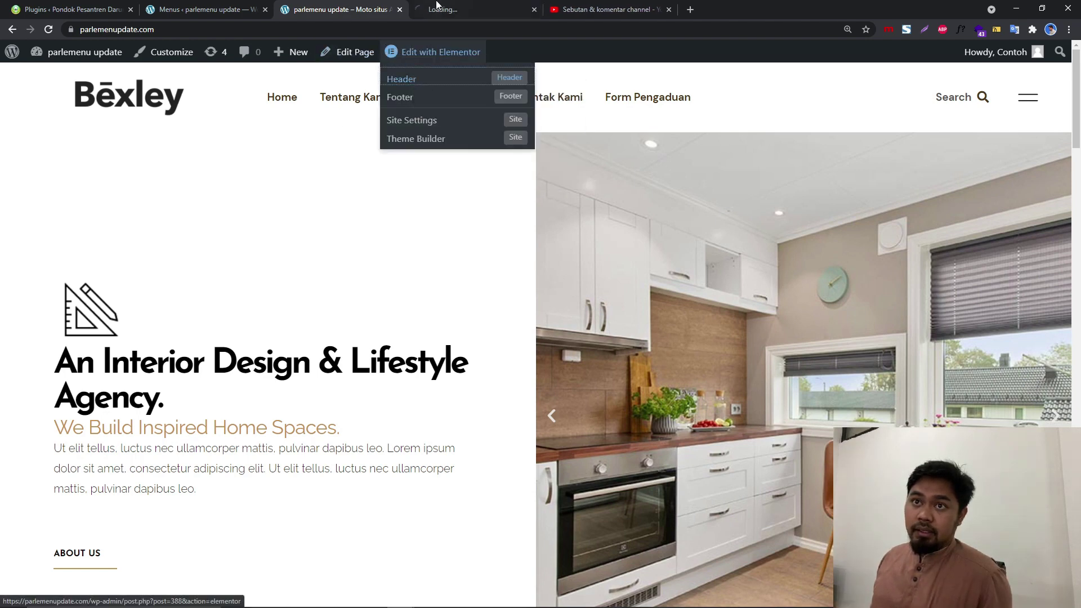
click(414, 9)
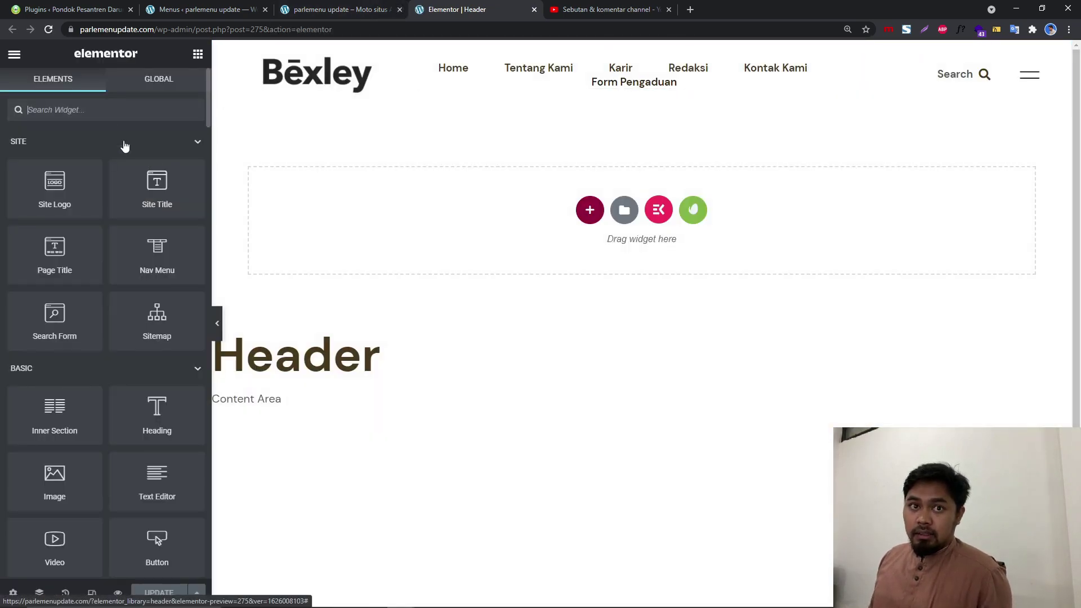
Add the ElementsKit Nav menu widget to the header column, directly above the existing navigation menu
click(113, 108)
text(menu)
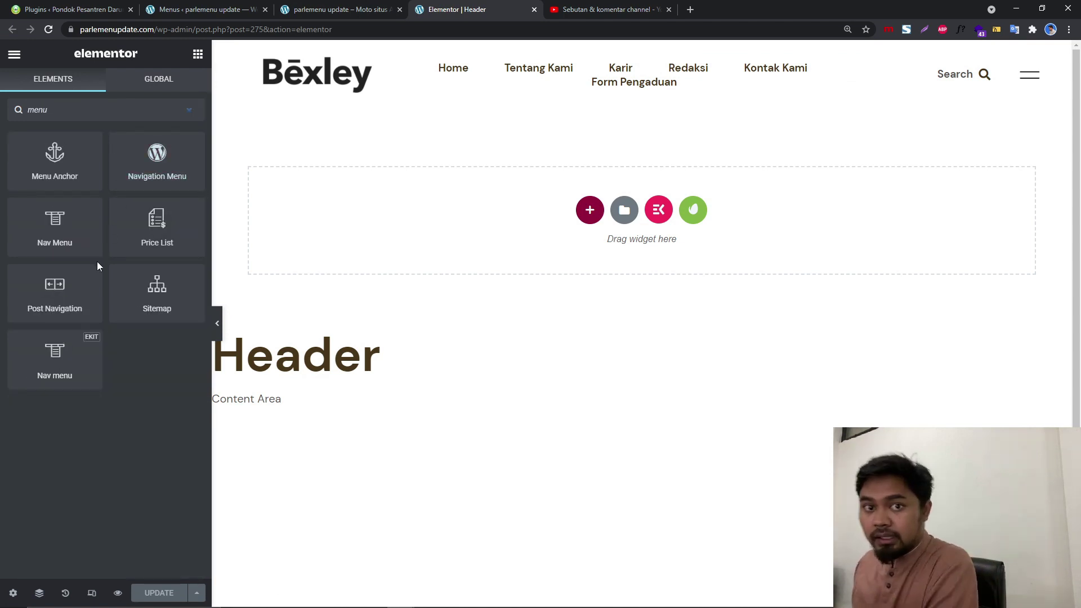
drag(92, 339, 621, 70)
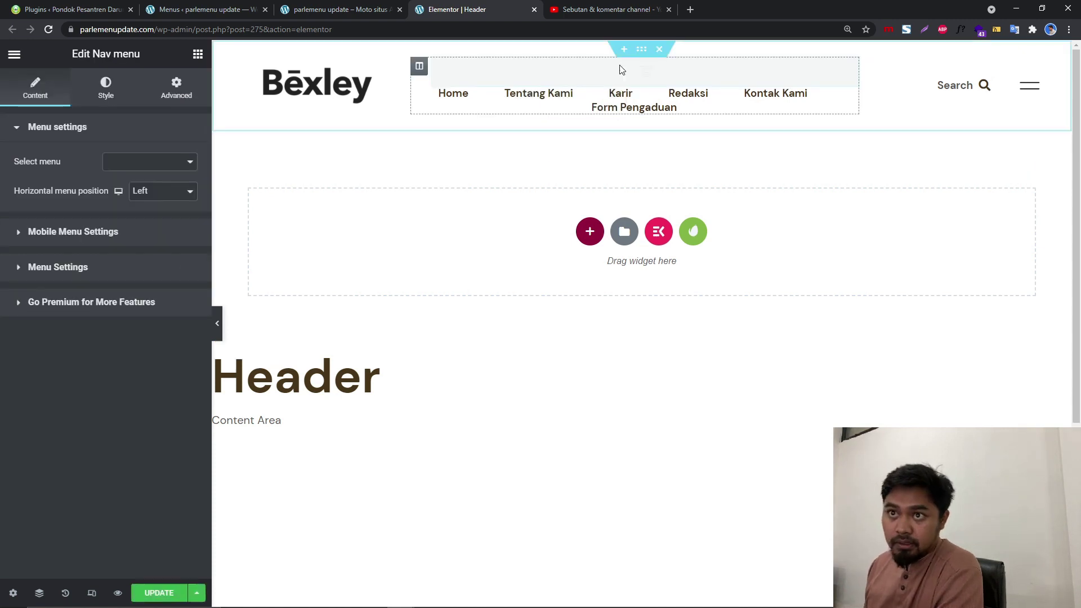
Delete the header's original nav menu and assign Footer menu to the ElementsKit Nav menu widget
right_click(719, 94)
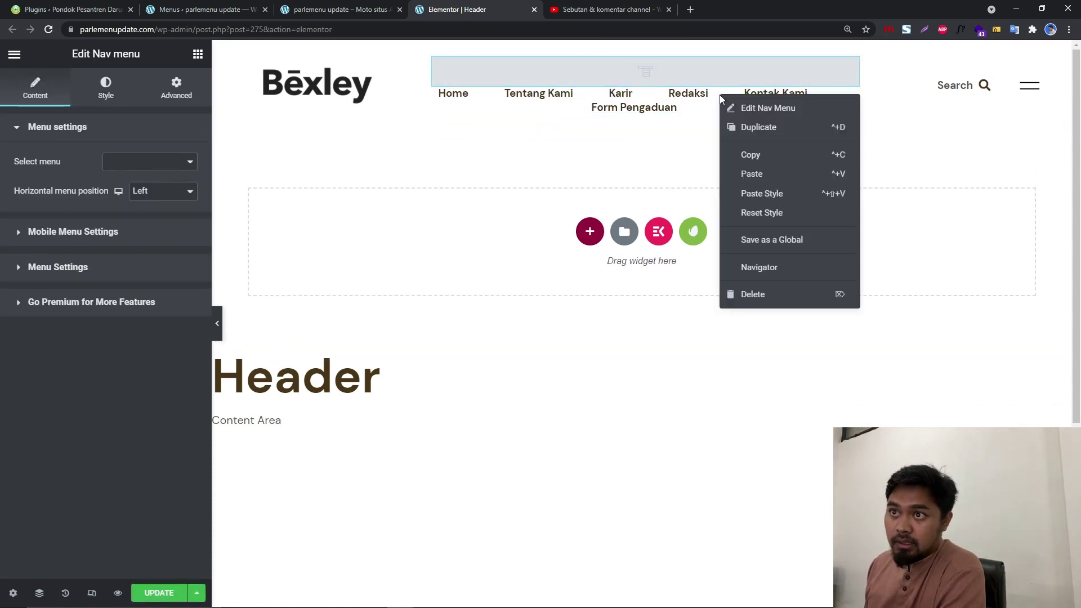
click(763, 295)
click(170, 161)
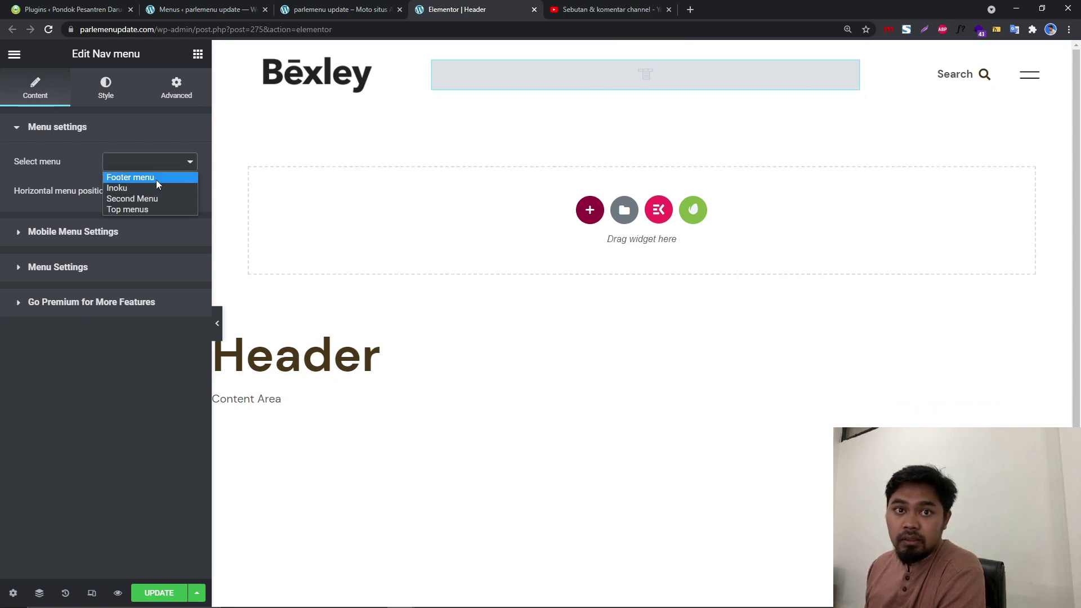
click(156, 178)
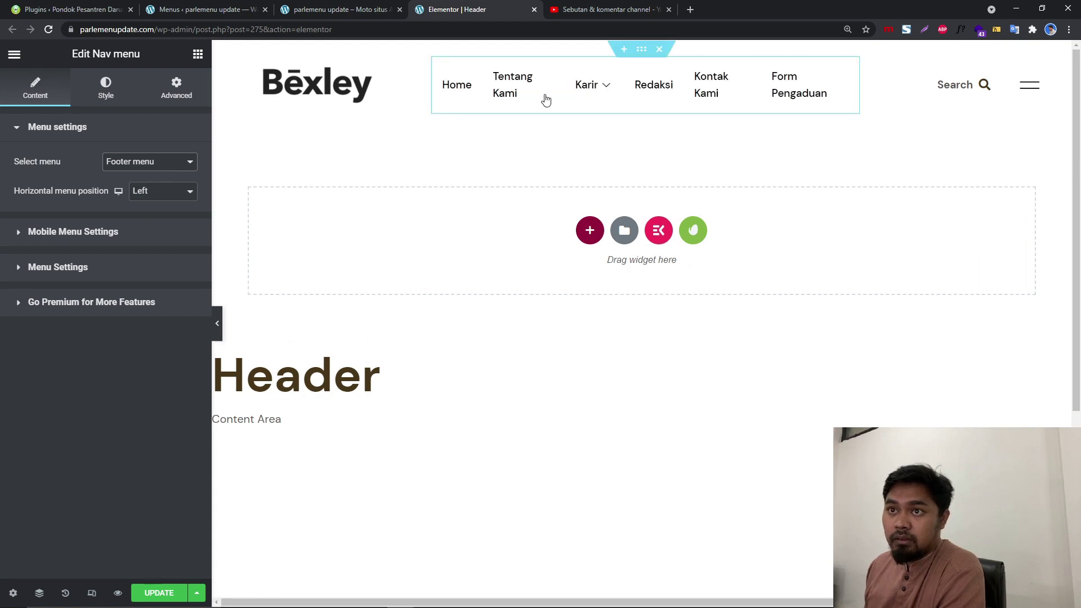
Widen the header's nav menu column on both sides so all menu items fit on one line, and update the template
mouse_move(598, 87)
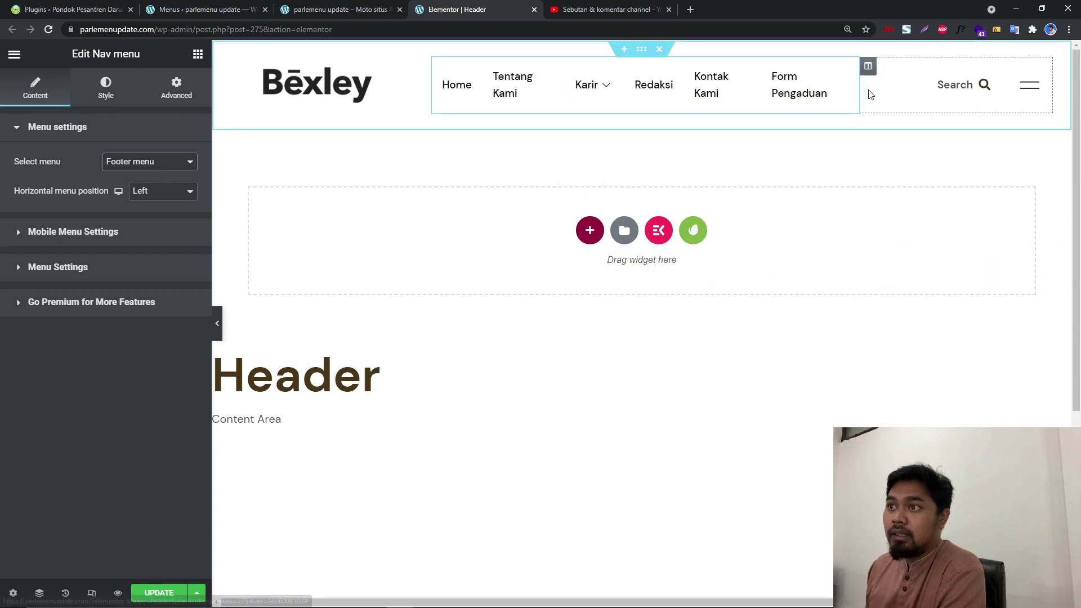
drag(860, 88, 929, 88)
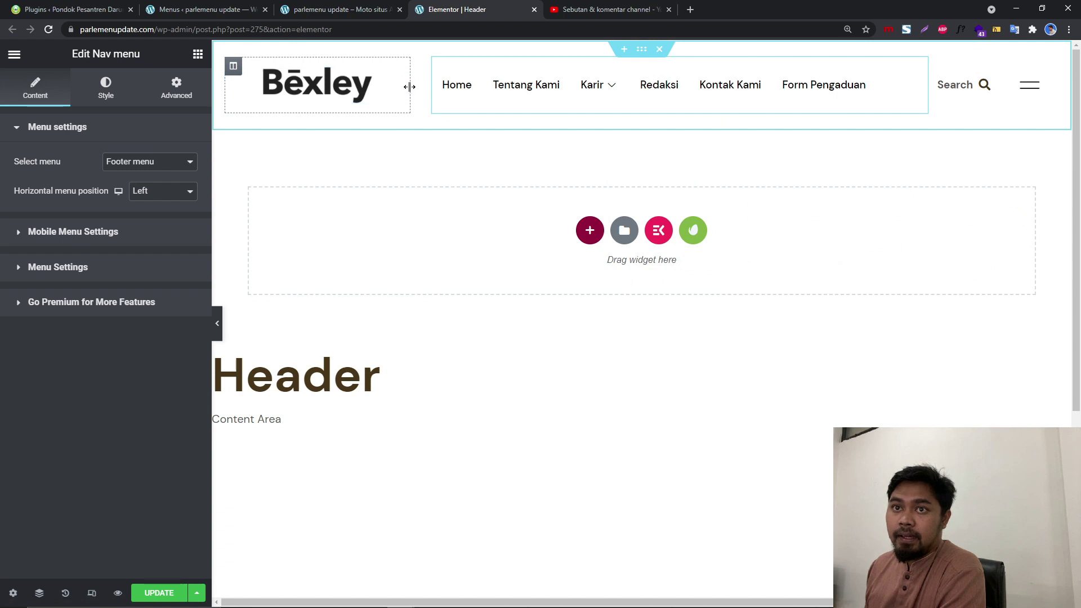
drag(409, 86, 394, 92)
mouse_move(570, 89)
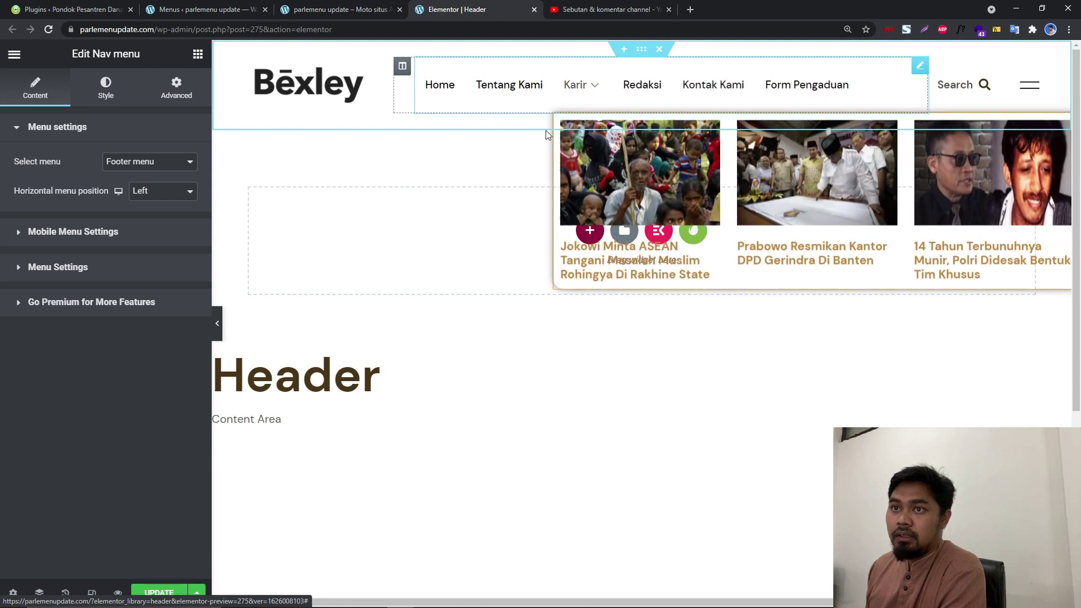
click(161, 592)
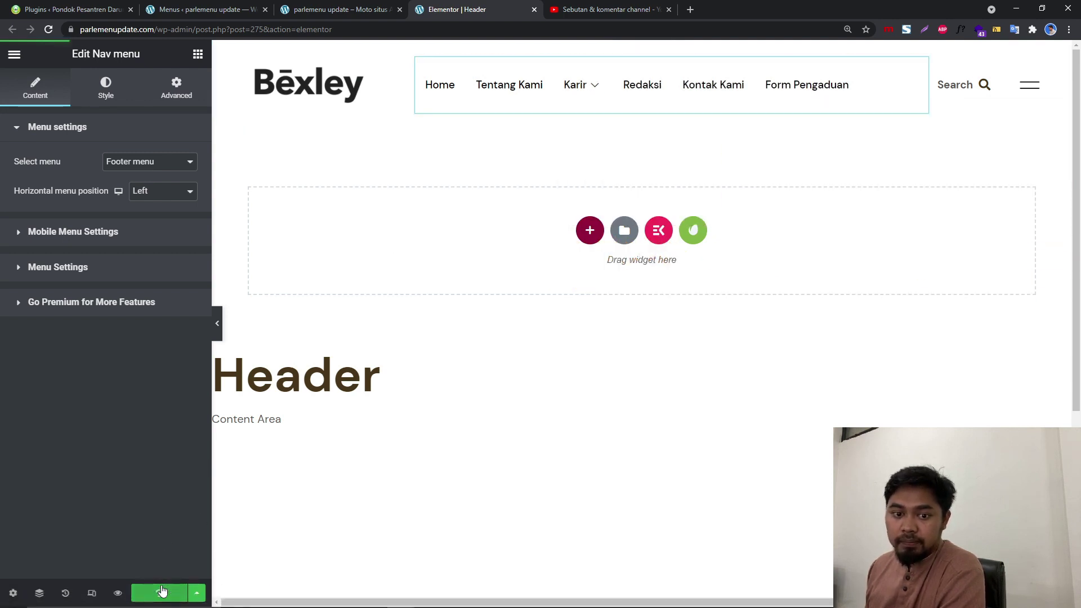
Reload the site's front page and check the Karir mega menu in the header
click(364, 6)
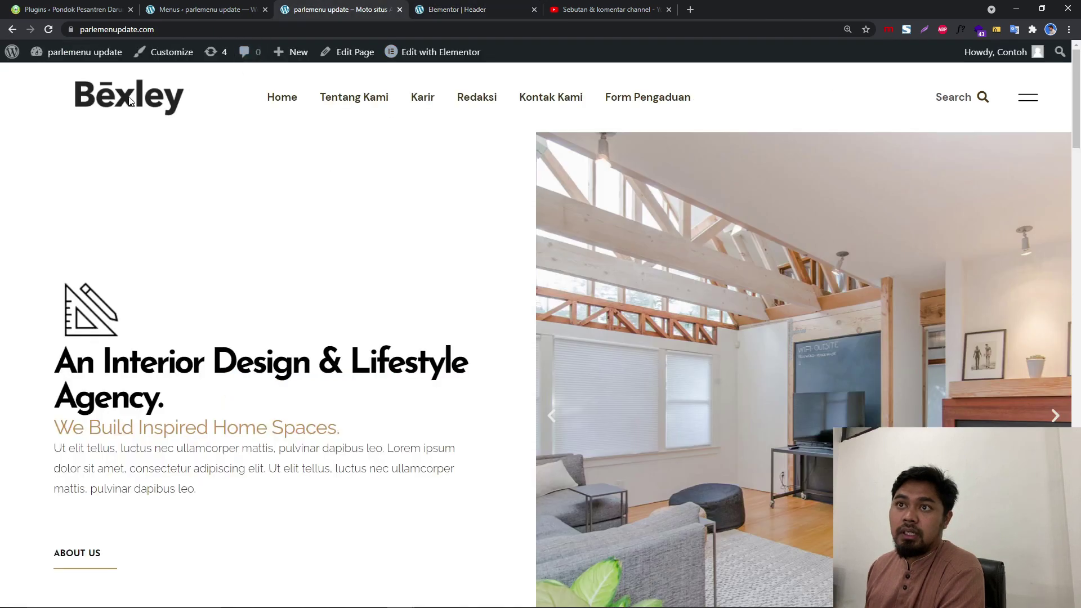
click(49, 32)
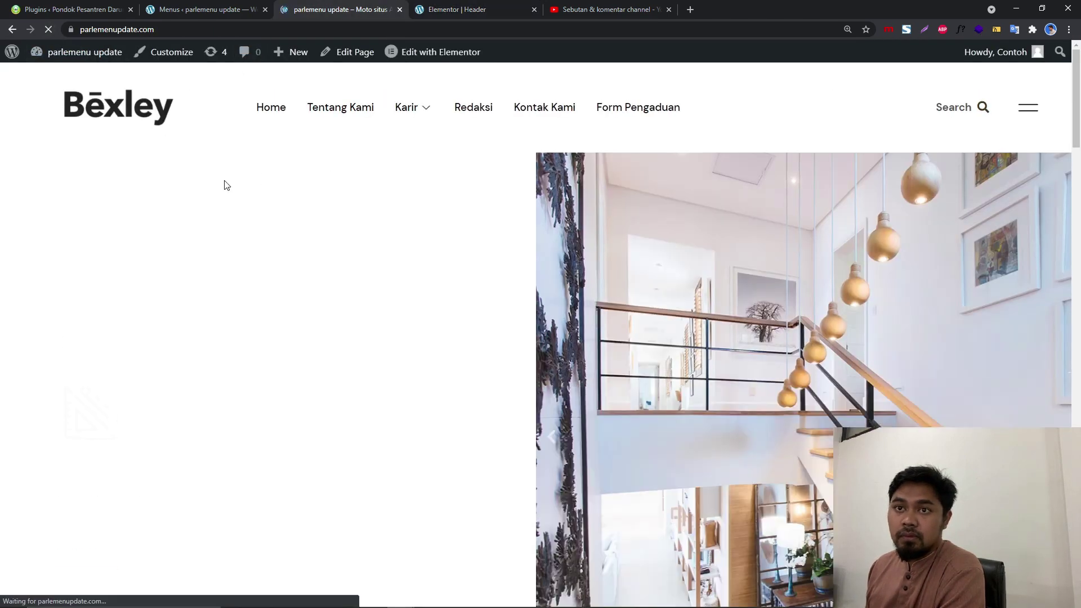
mouse_move(415, 110)
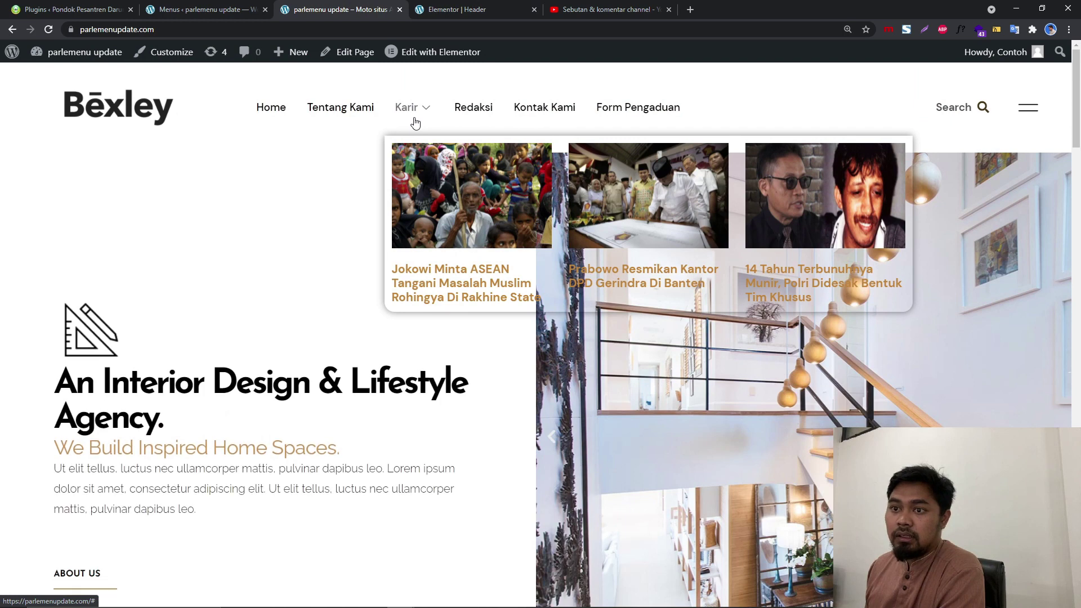
Open the Karir item's mega menu content for editing from the Footer menu's structure
click(214, 8)
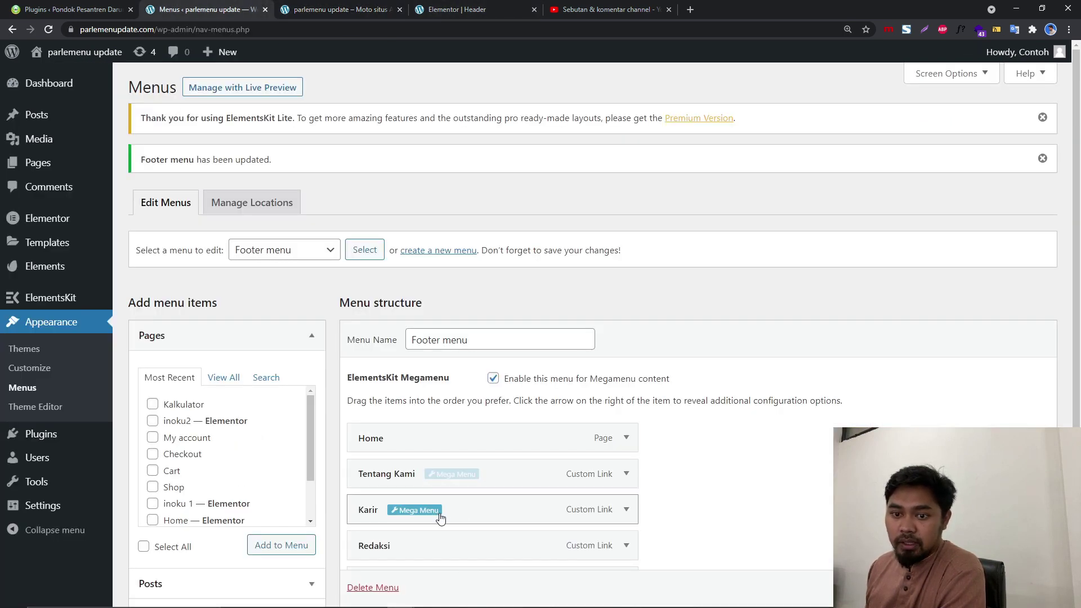
click(417, 509)
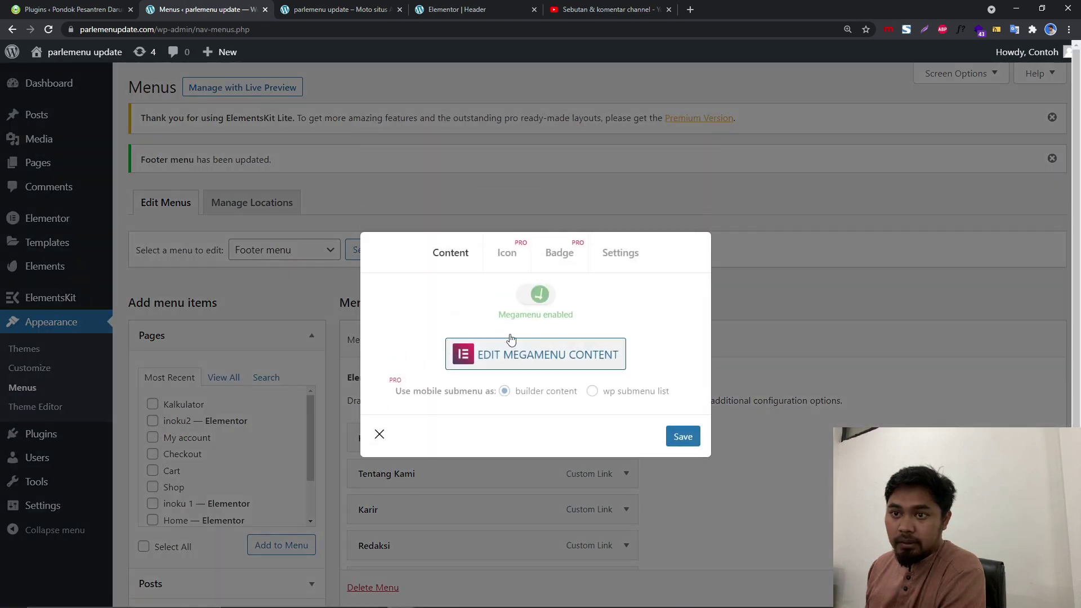
click(508, 348)
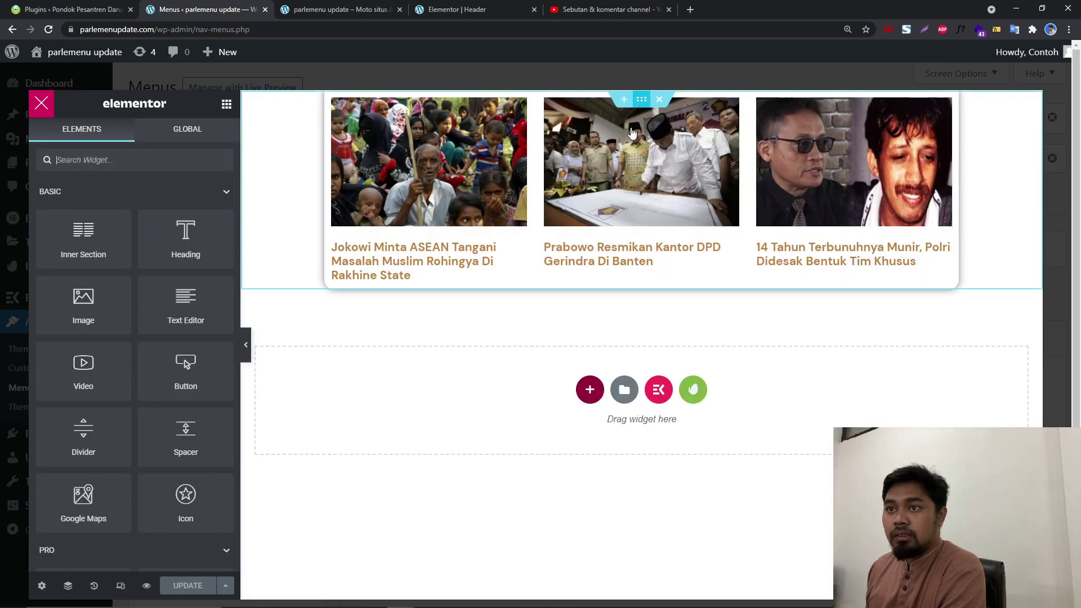
Give the mega menu's posts section a classic background in very pale pink and update the content
click(641, 99)
click(137, 142)
click(161, 200)
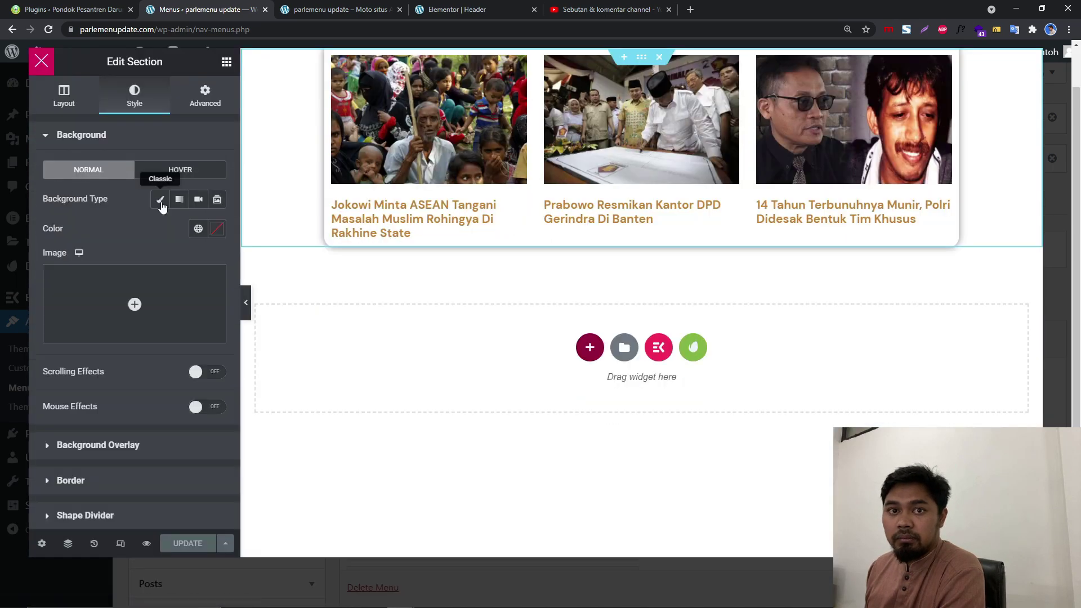
click(216, 228)
drag(186, 285, 47, 269)
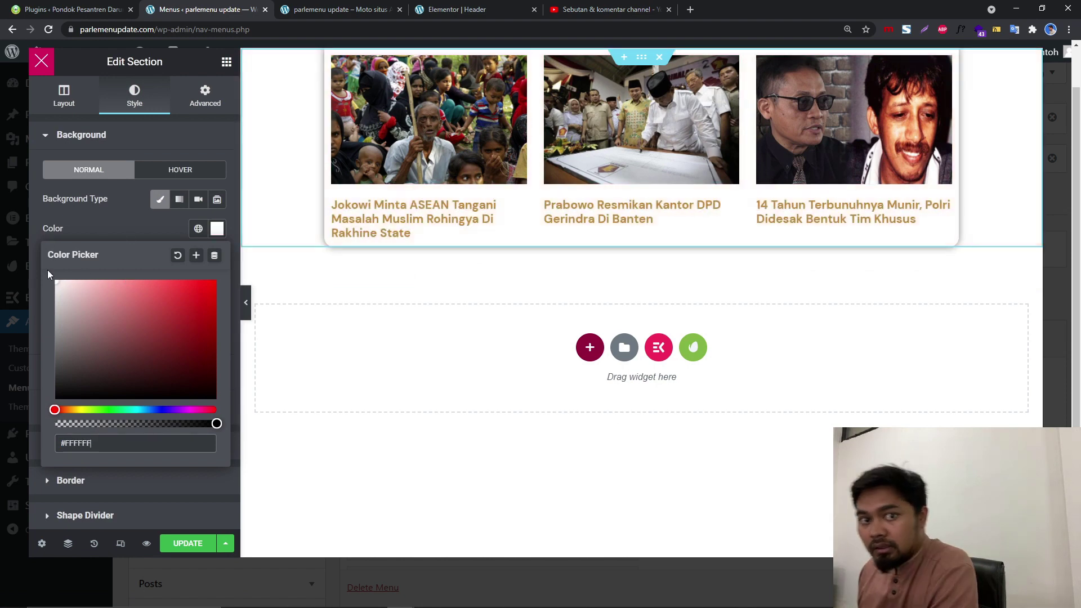
click(84, 232)
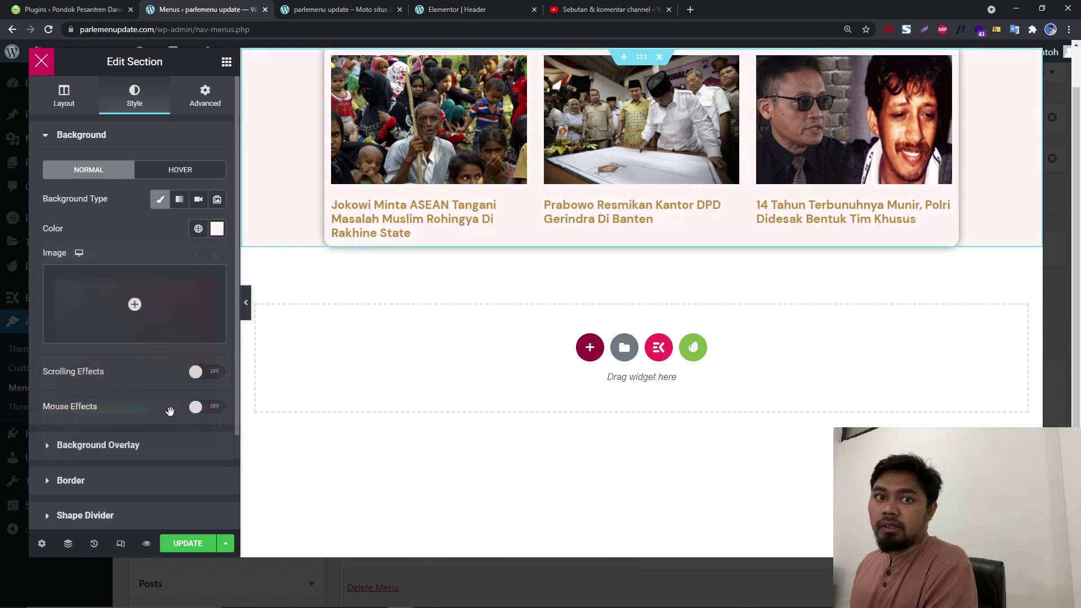
click(188, 544)
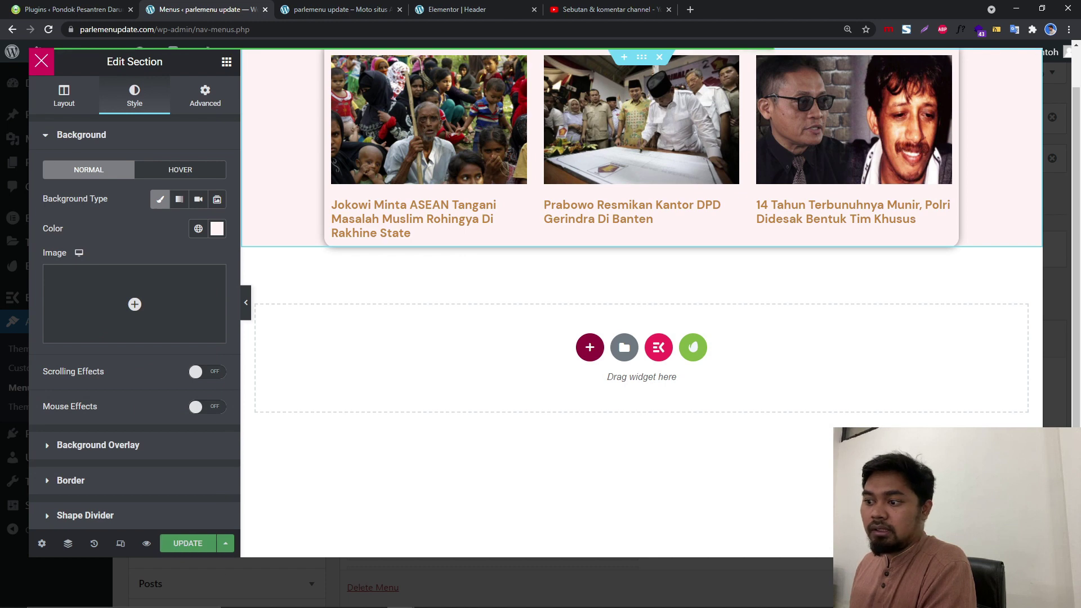
Reload the front page and check the Karir mega menu's background
click(363, 7)
click(48, 30)
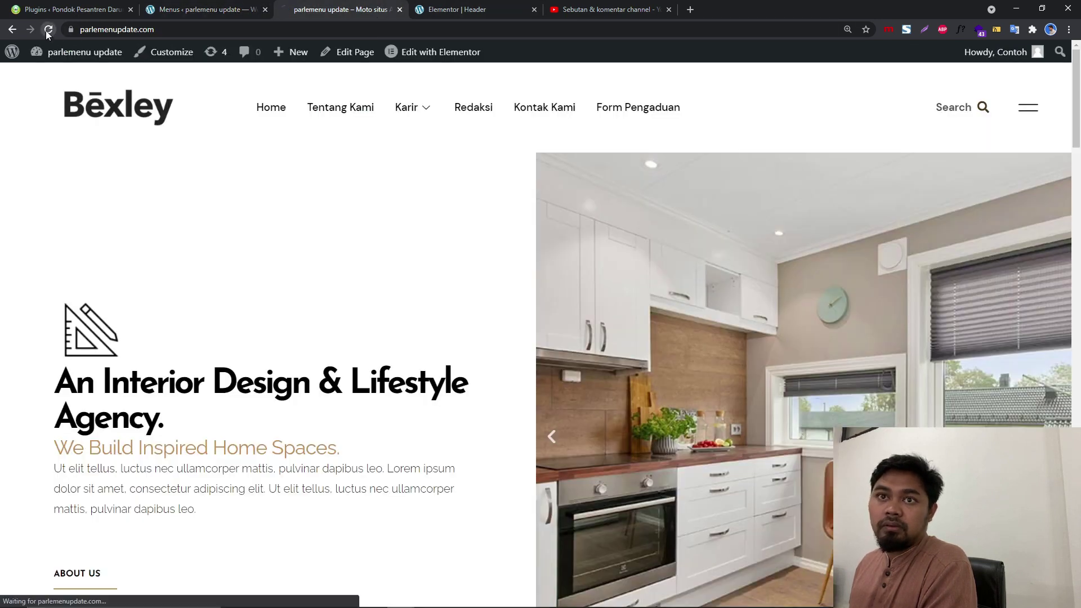
mouse_move(410, 125)
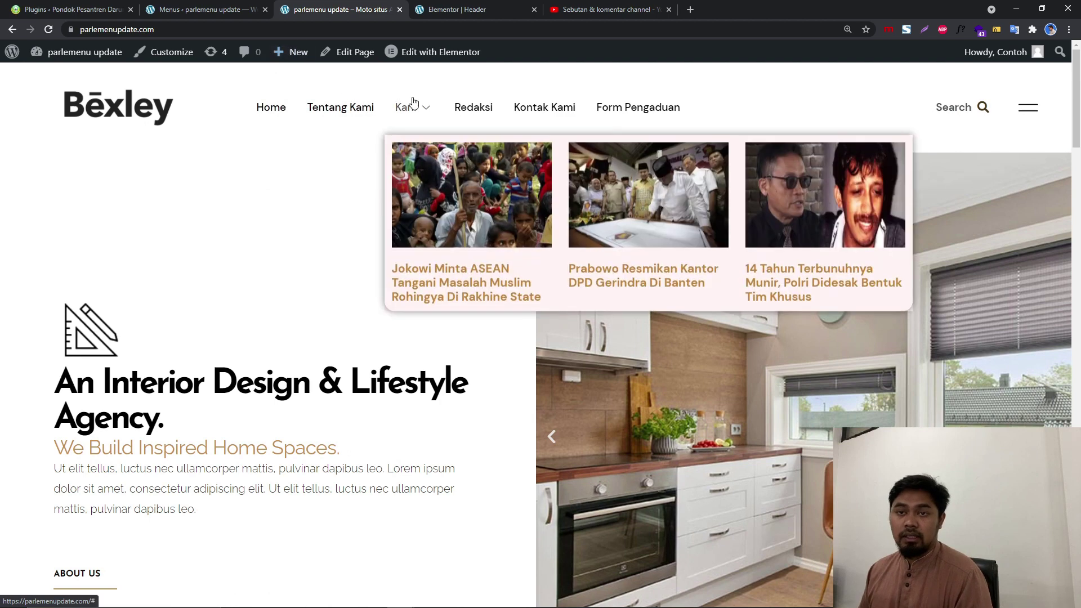
mouse_move(435, 113)
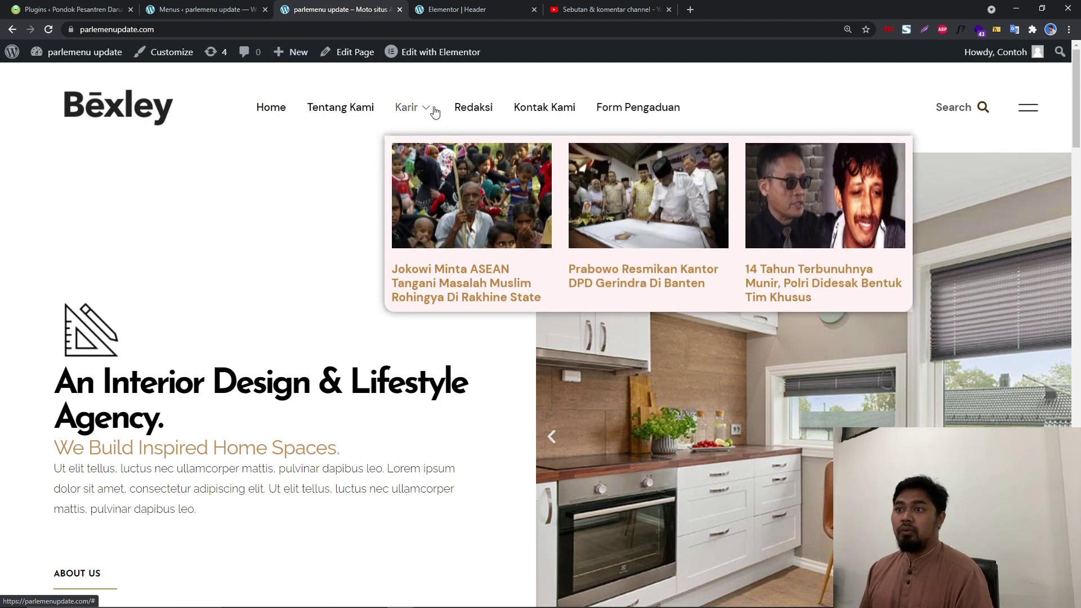
Set the mega menu section's columns gap to Narrow and update the content
click(203, 9)
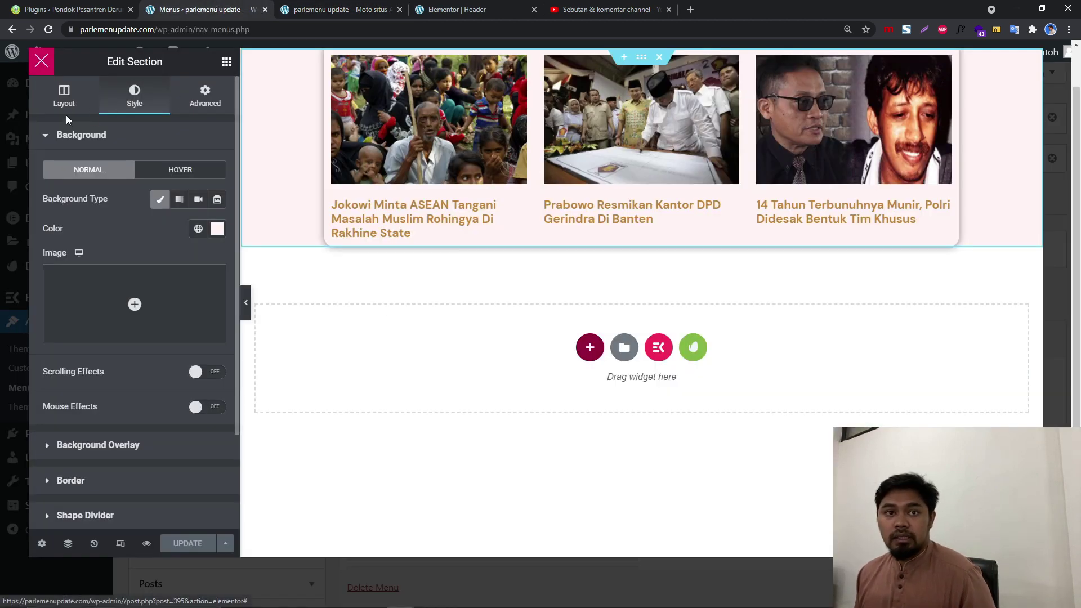
click(63, 95)
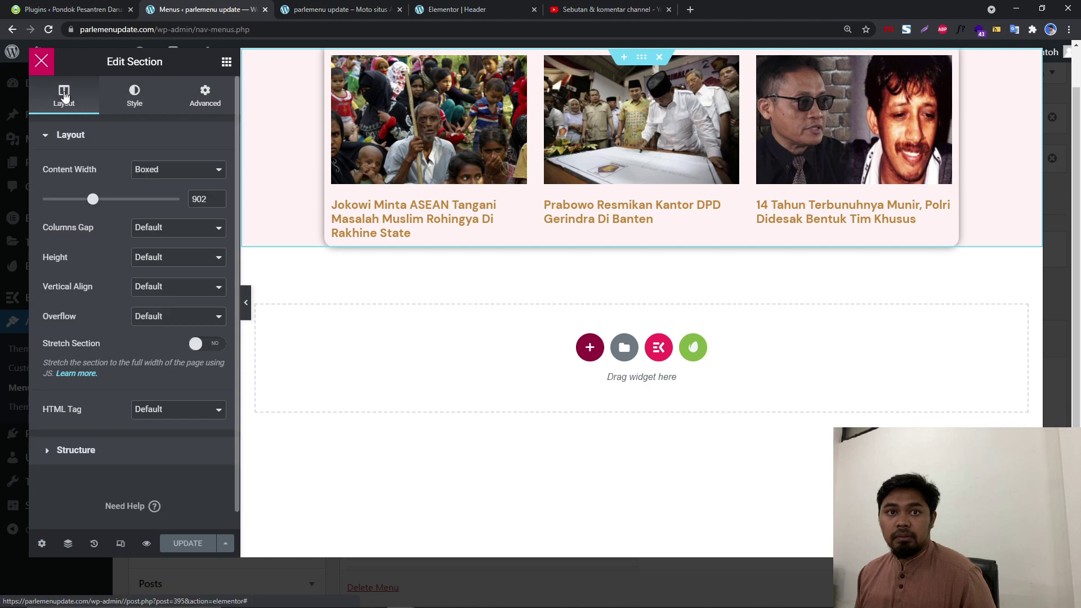
click(177, 228)
click(163, 265)
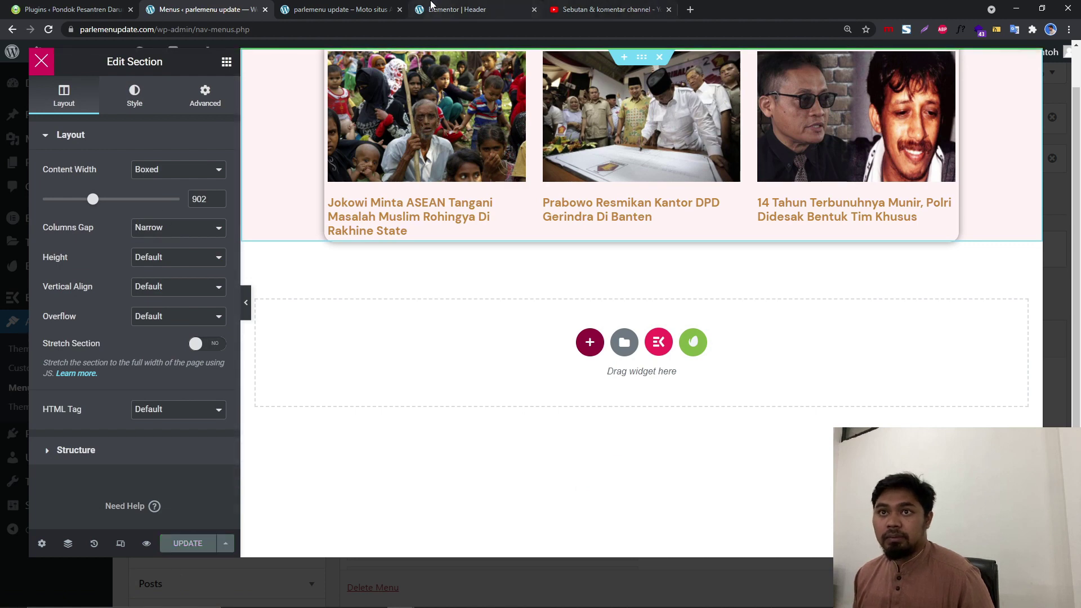
Reload the front page, compare the Karir mega menu with the viewer's question about posts in menus in YouTube Studio's comments
click(478, 9)
click(361, 7)
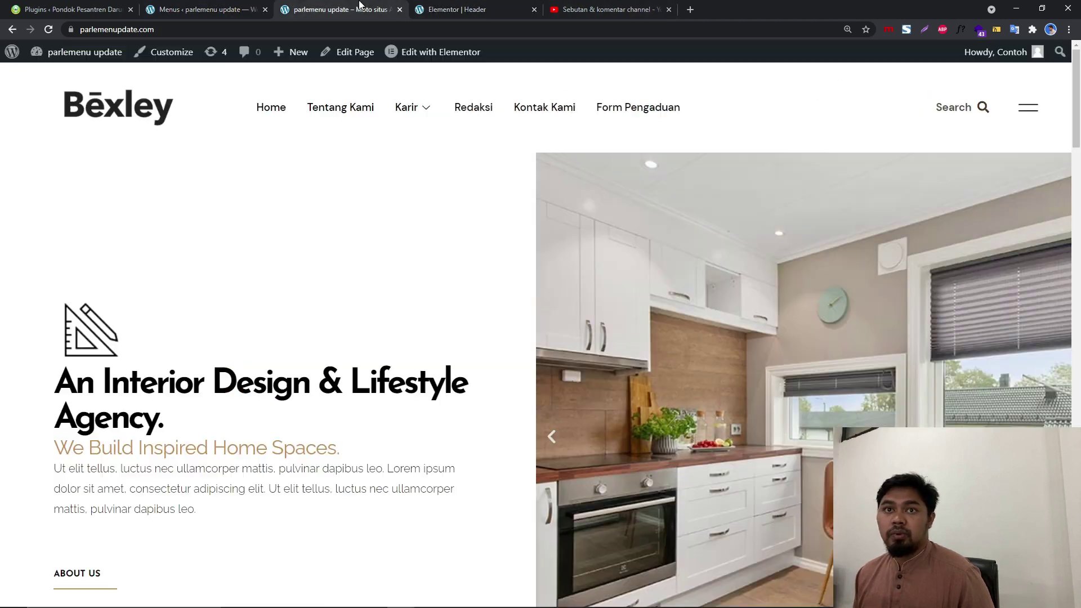
click(48, 30)
mouse_move(416, 98)
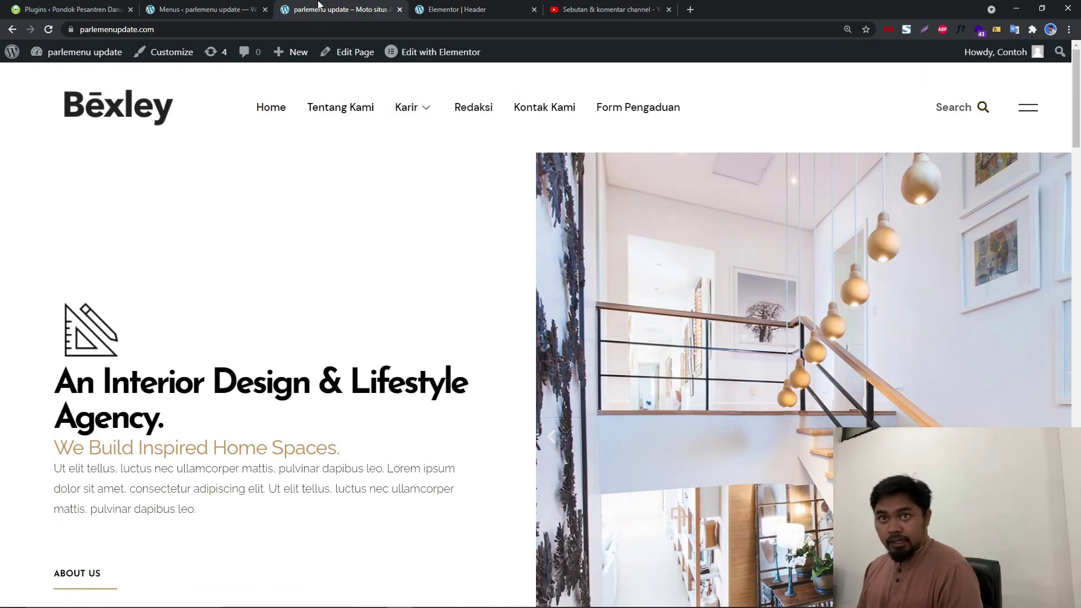
key(ctrl+5)
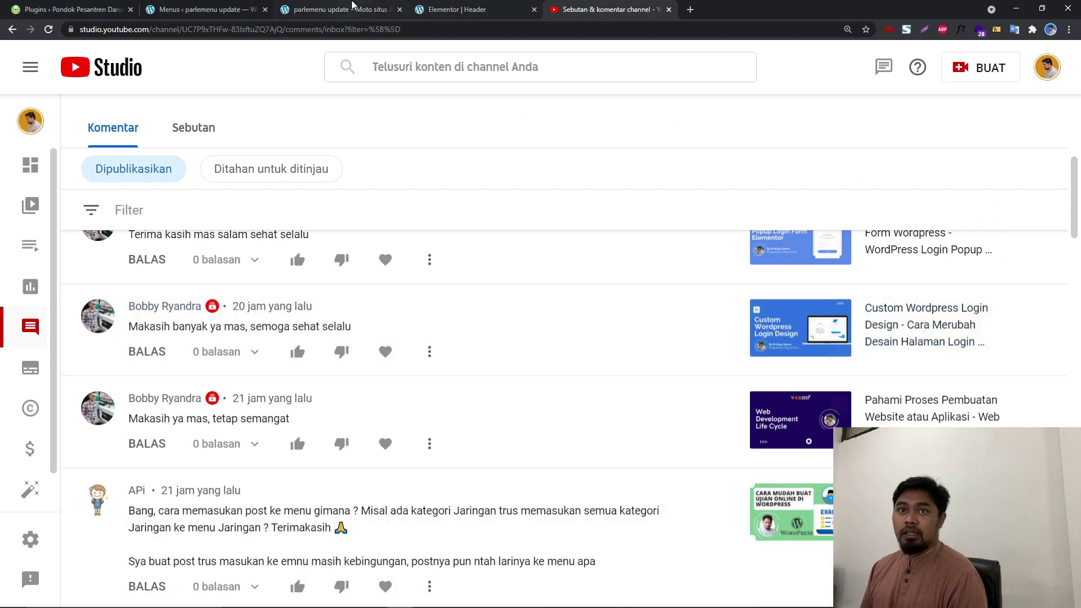
click(353, 4)
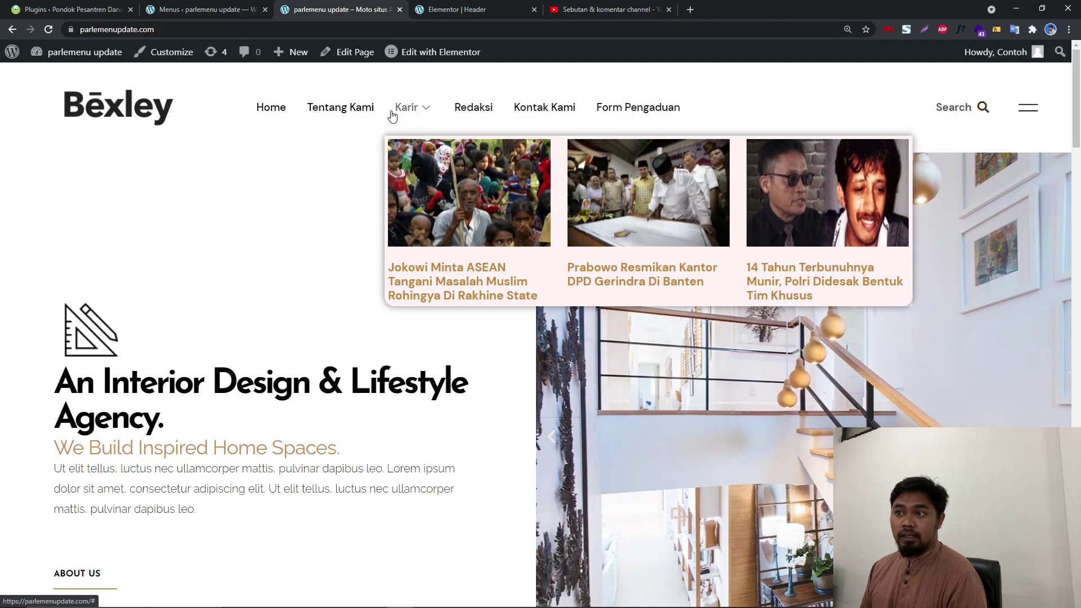